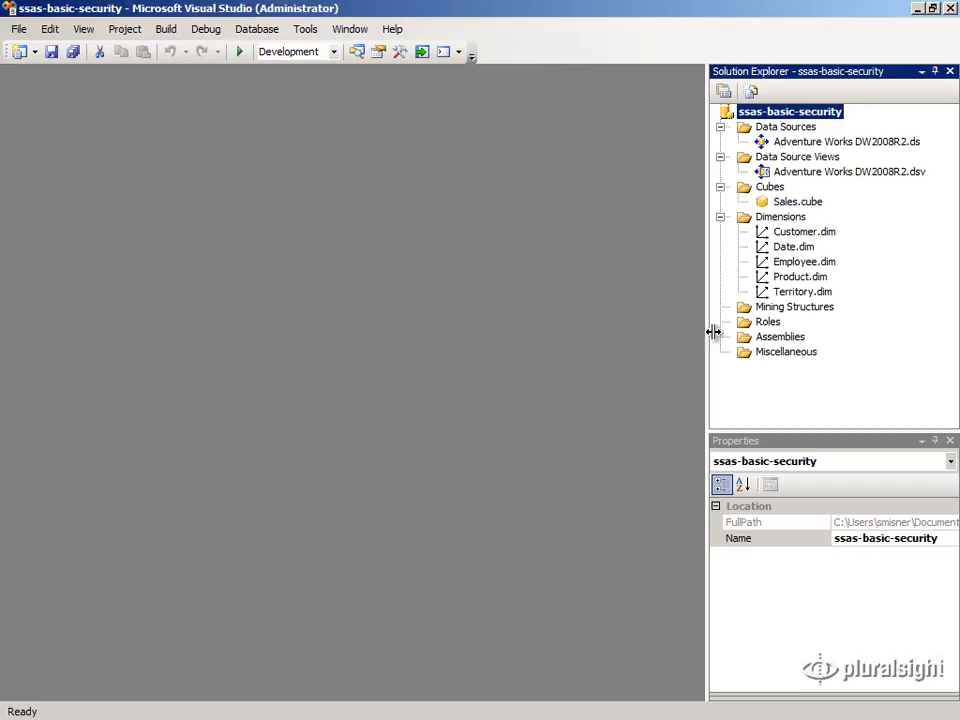
# Create a new database role and rename it Europe.role, changing its object name as well.
pyautogui.rightClick(777, 324)
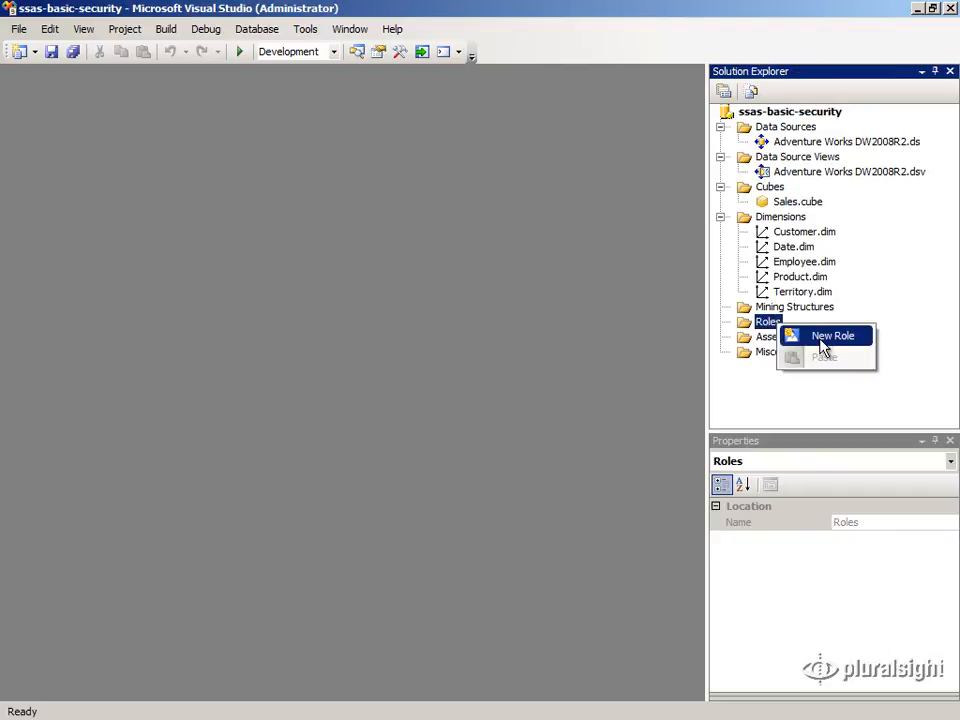
pyautogui.click(820, 336)
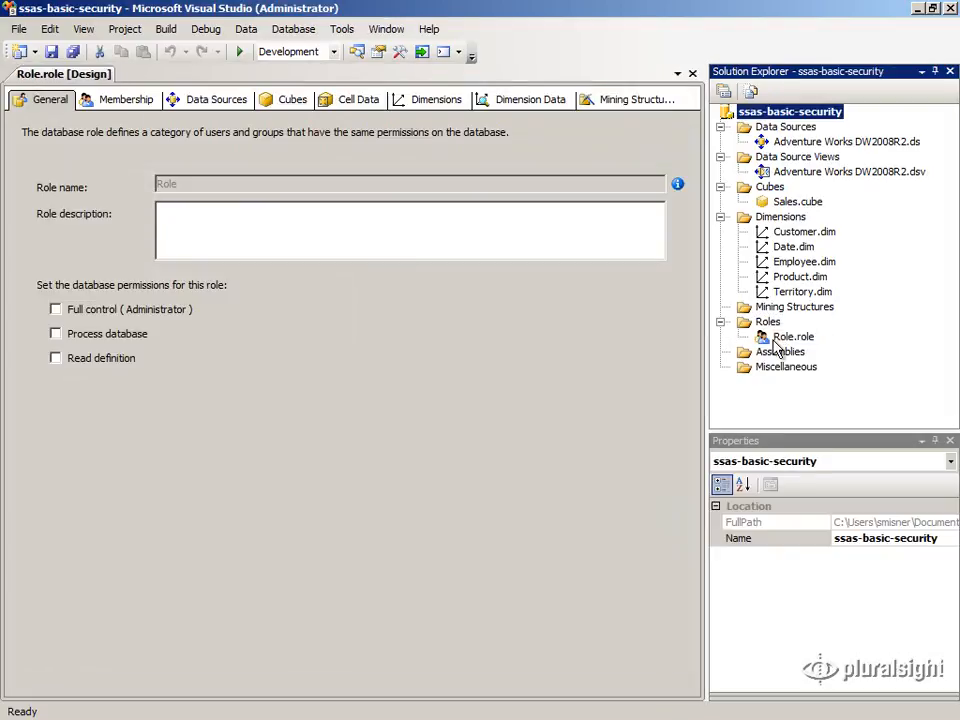
pyautogui.rightClick(778, 343)
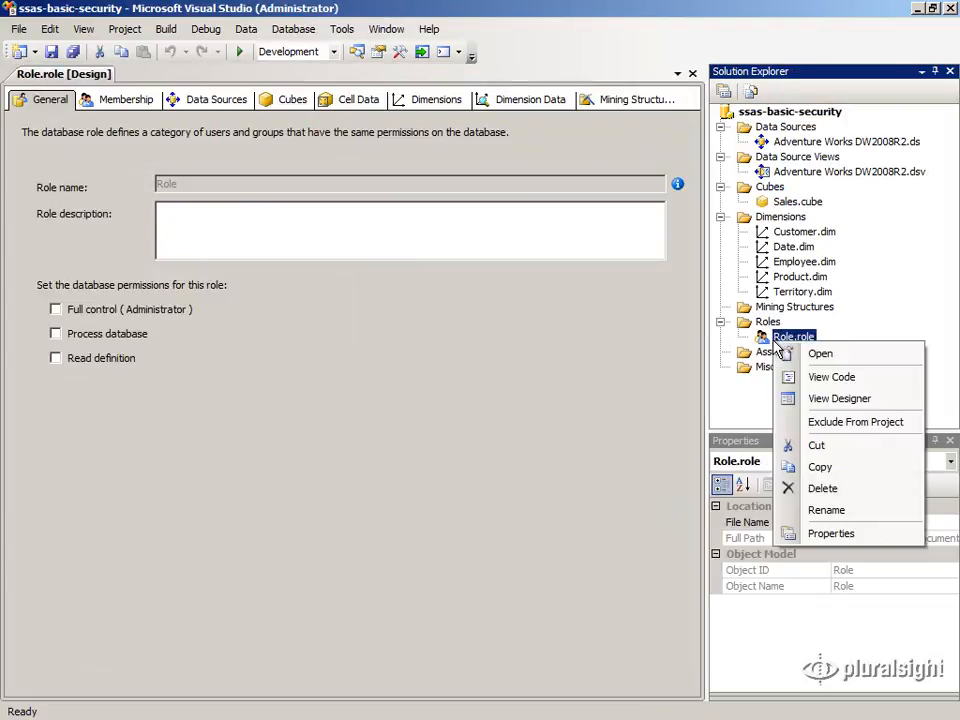
pyautogui.click(840, 513)
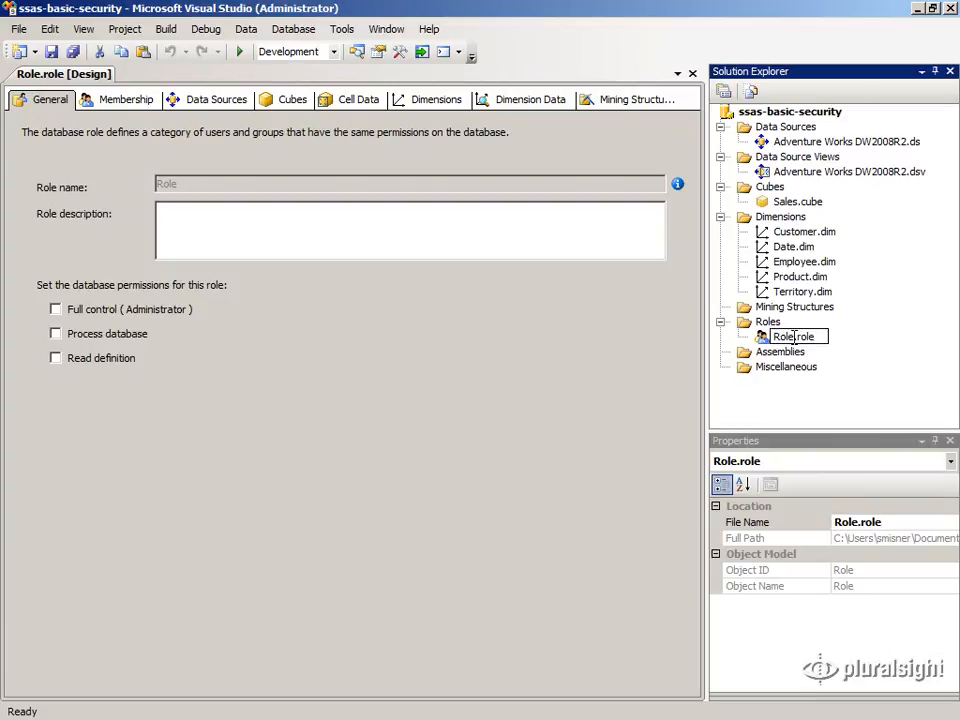
pyautogui.press('BackSpace')
pyautogui.press('BackSpace')
pyautogui.press('BackSpace')
pyautogui.press('BackSpace')
pyautogui.write('Europe')
pyautogui.press('Return')
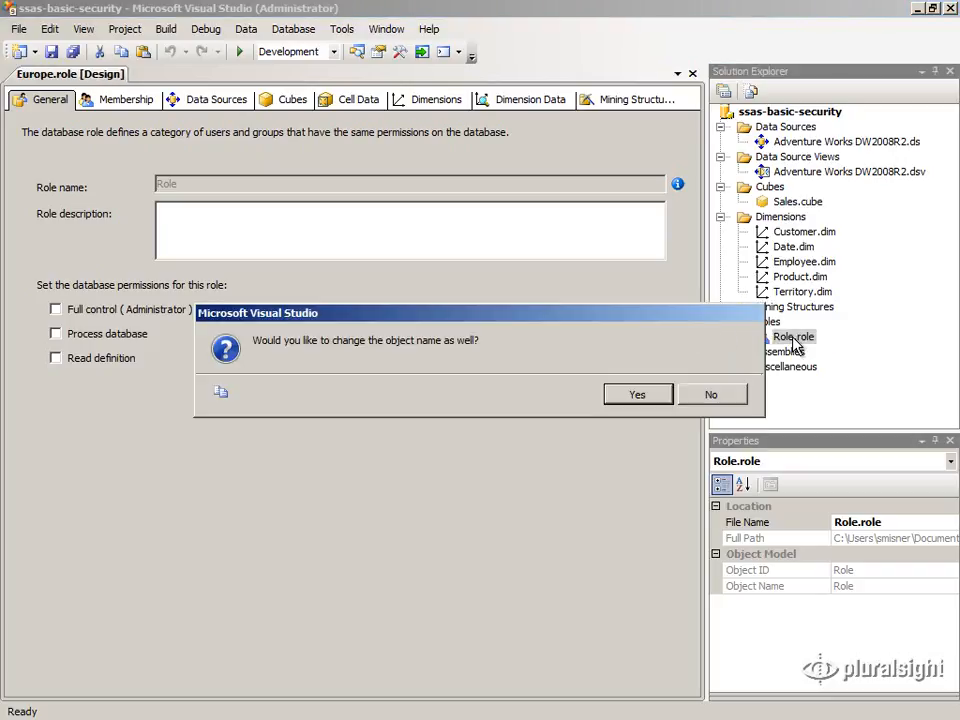
pyautogui.click(666, 395)
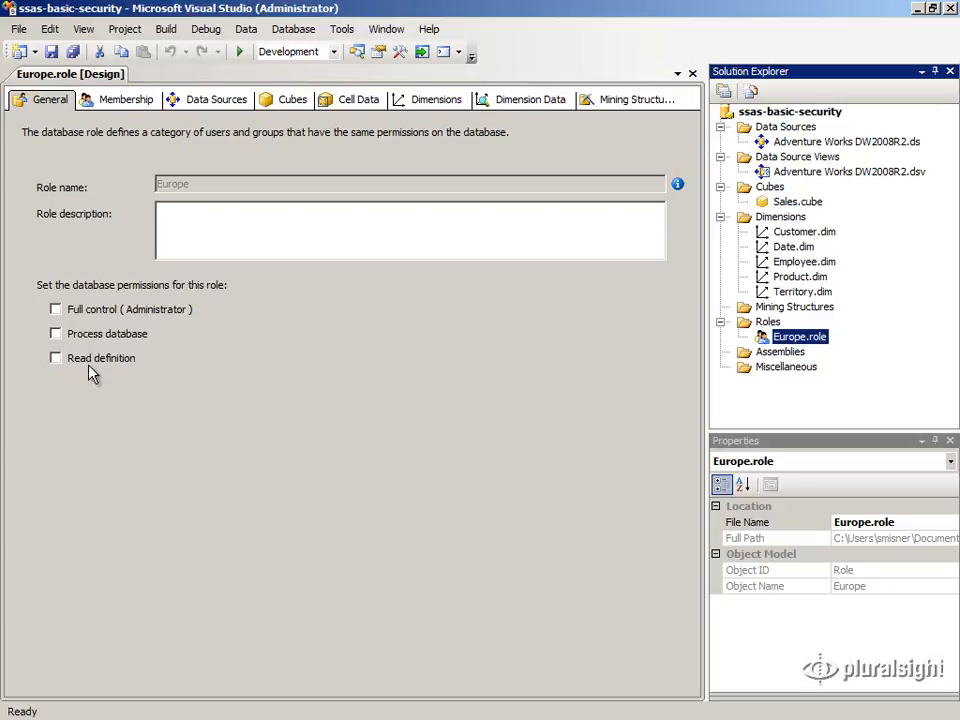
# Include groups in the searched object types and add the group ssas-basic-users as a member of the Europe role.
pyautogui.click(133, 108)
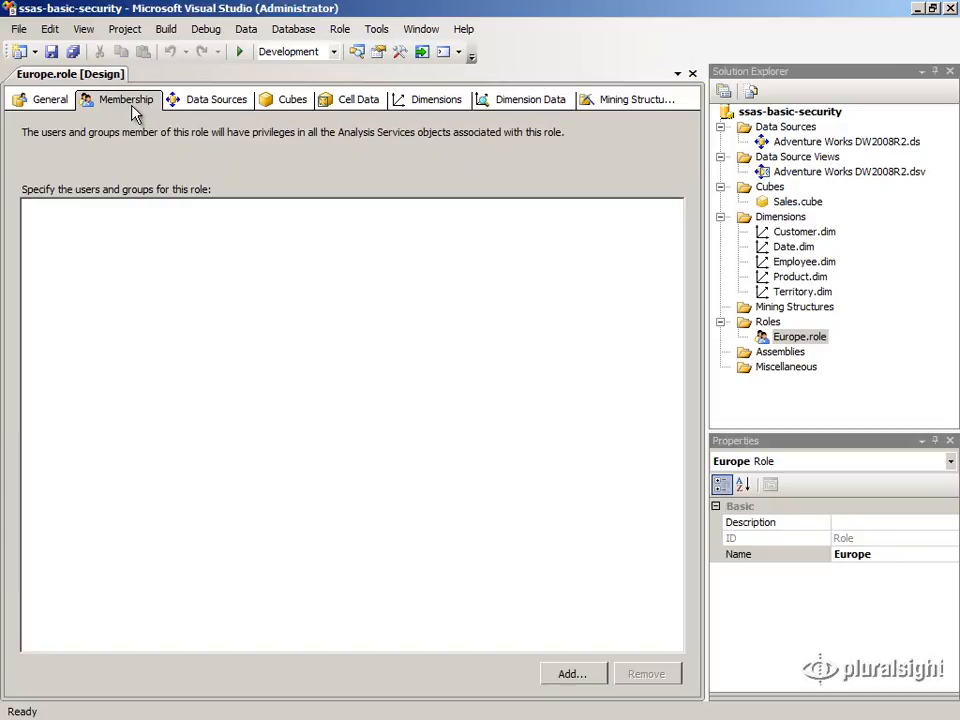
pyautogui.click(568, 675)
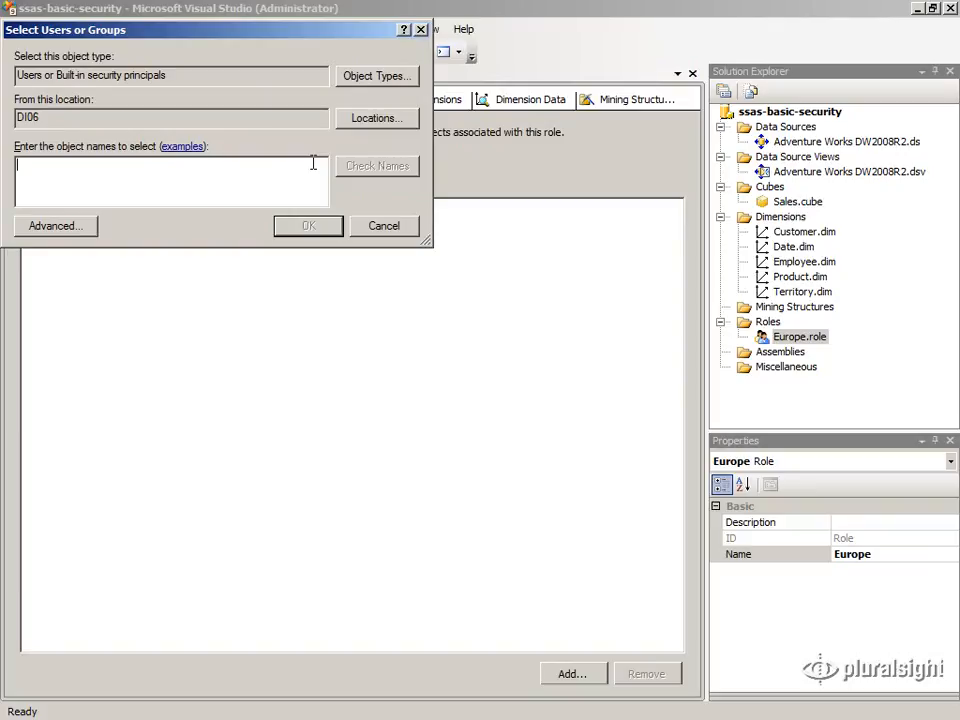
pyautogui.click(386, 77)
pyautogui.click(30, 142)
pyautogui.click(352, 279)
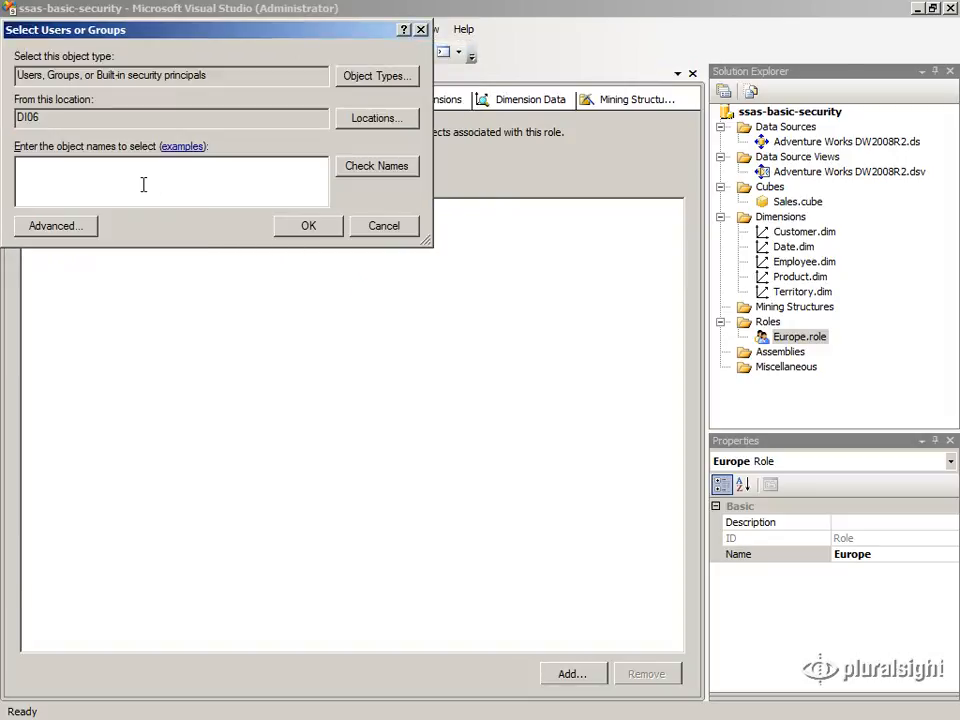
pyautogui.write('ssas-basic-users')
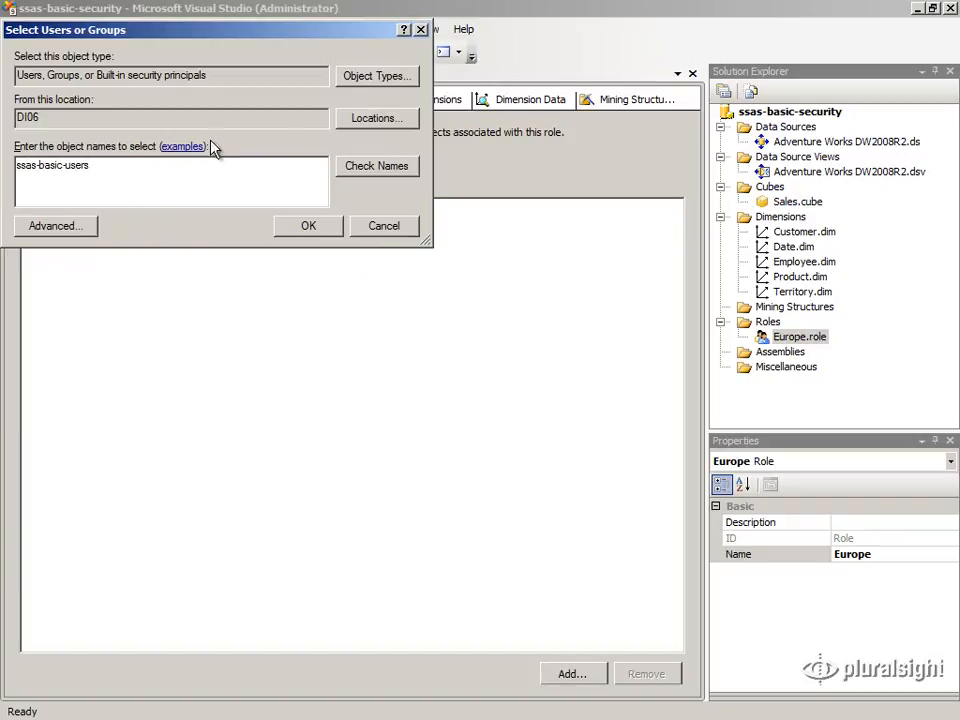
pyautogui.click(380, 167)
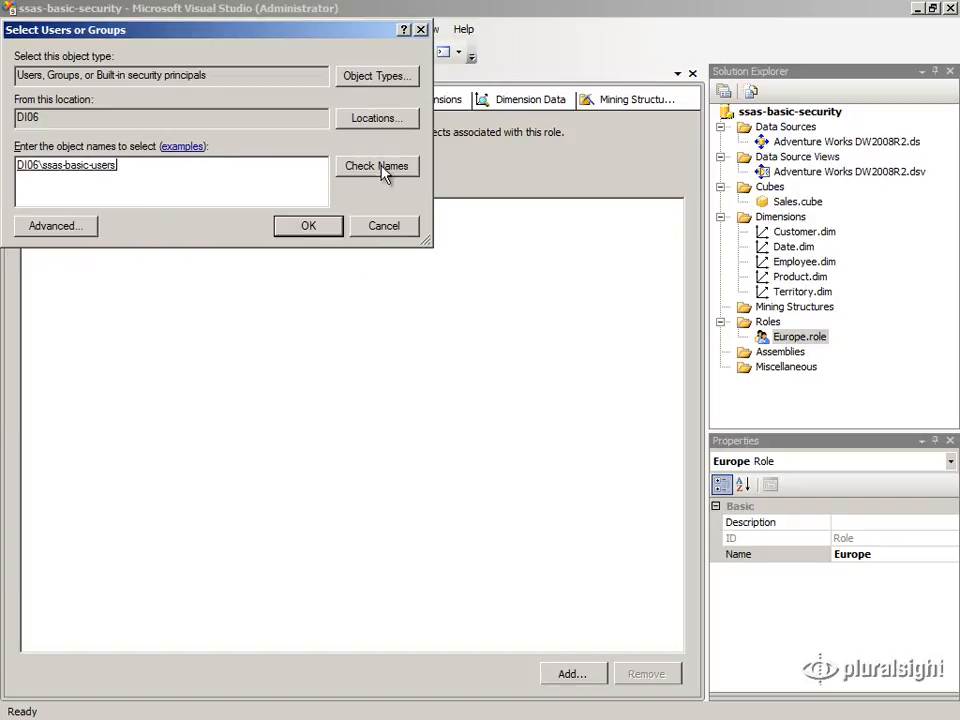
pyautogui.click(330, 227)
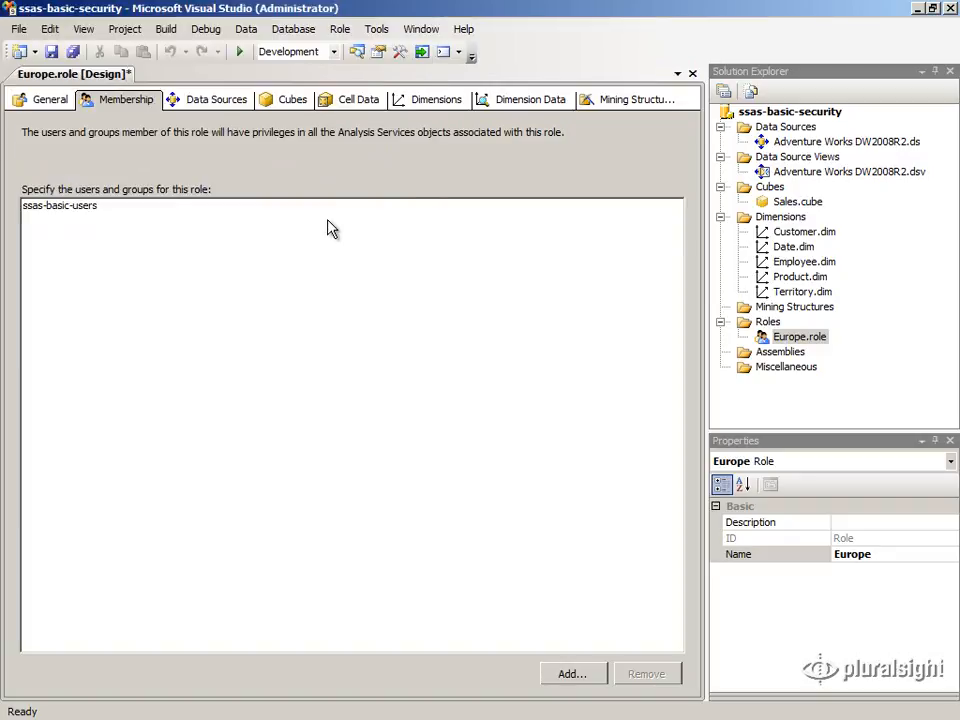
# Review the role's access options for the Adventure Works DW2008R2 data source, keeping None.
pyautogui.click(216, 100)
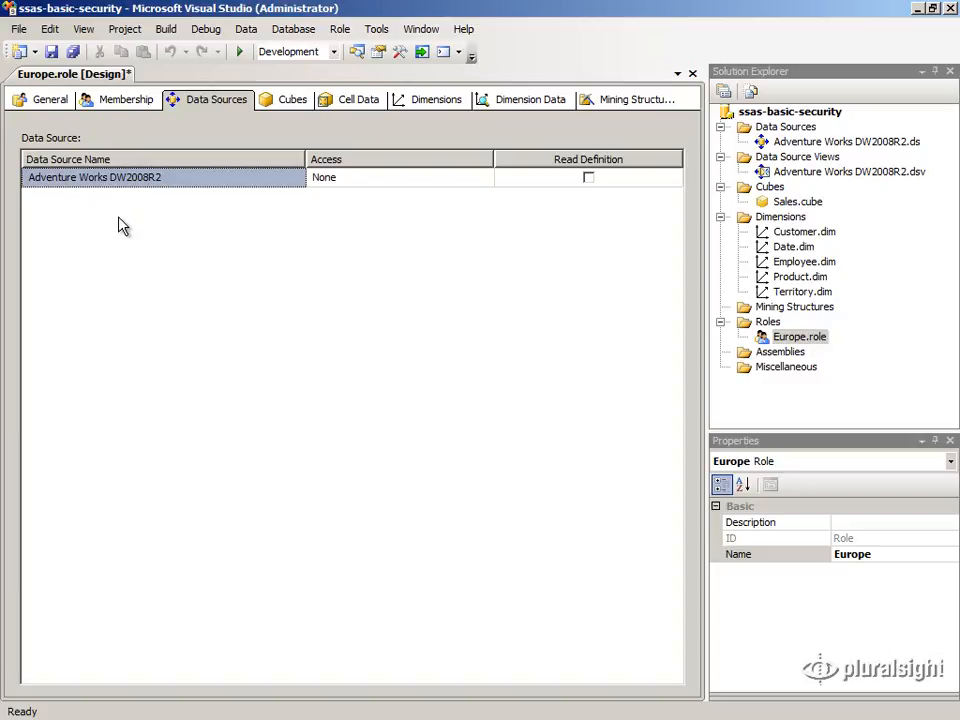
pyautogui.click(474, 187)
pyautogui.click(477, 189)
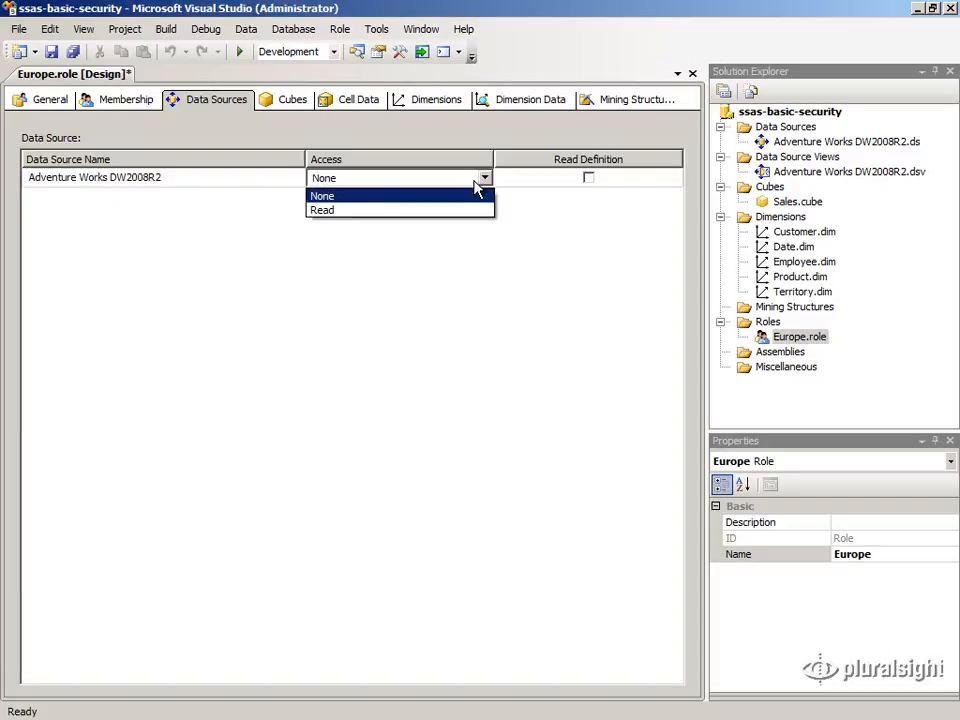
pyautogui.click(476, 188)
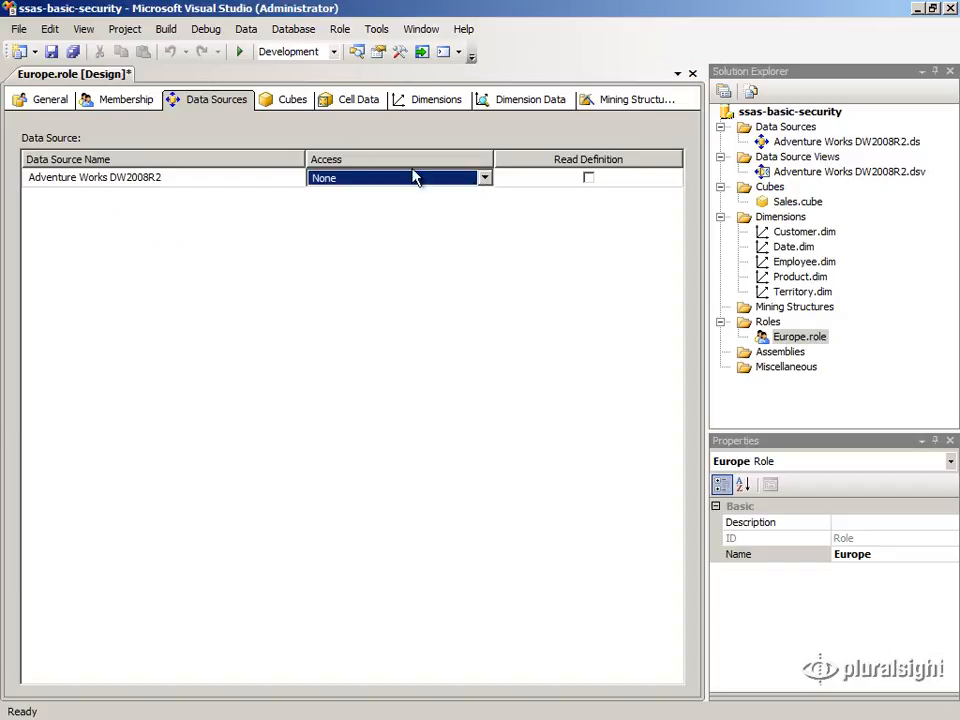
# Grant the role Read access to the Sales cube and keep its local cube/drillthrough access at None.
pyautogui.click(293, 104)
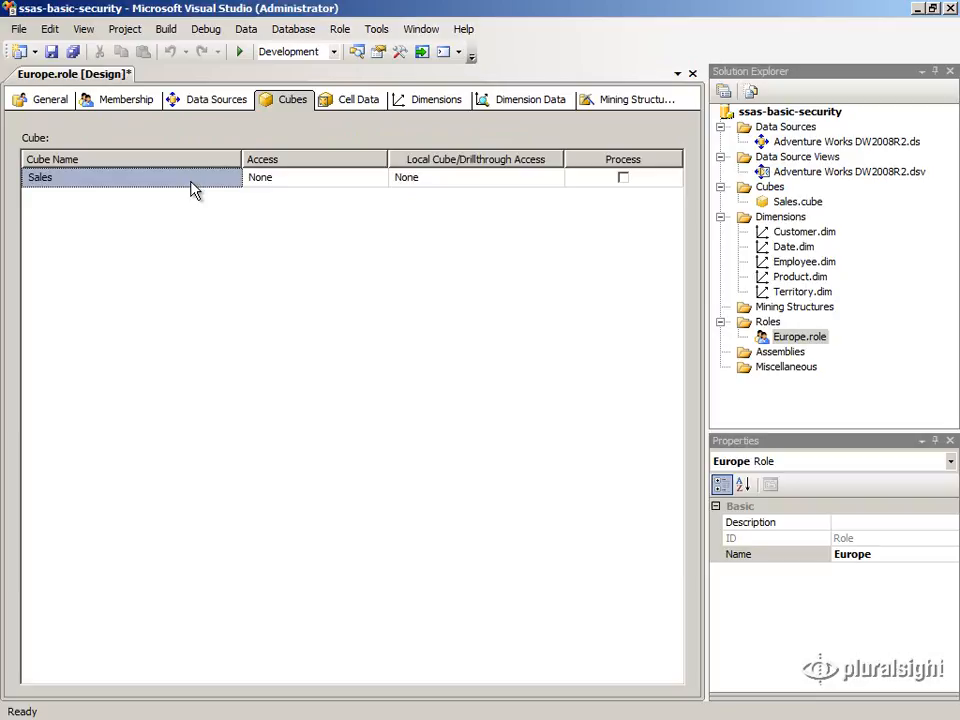
pyautogui.click(379, 184)
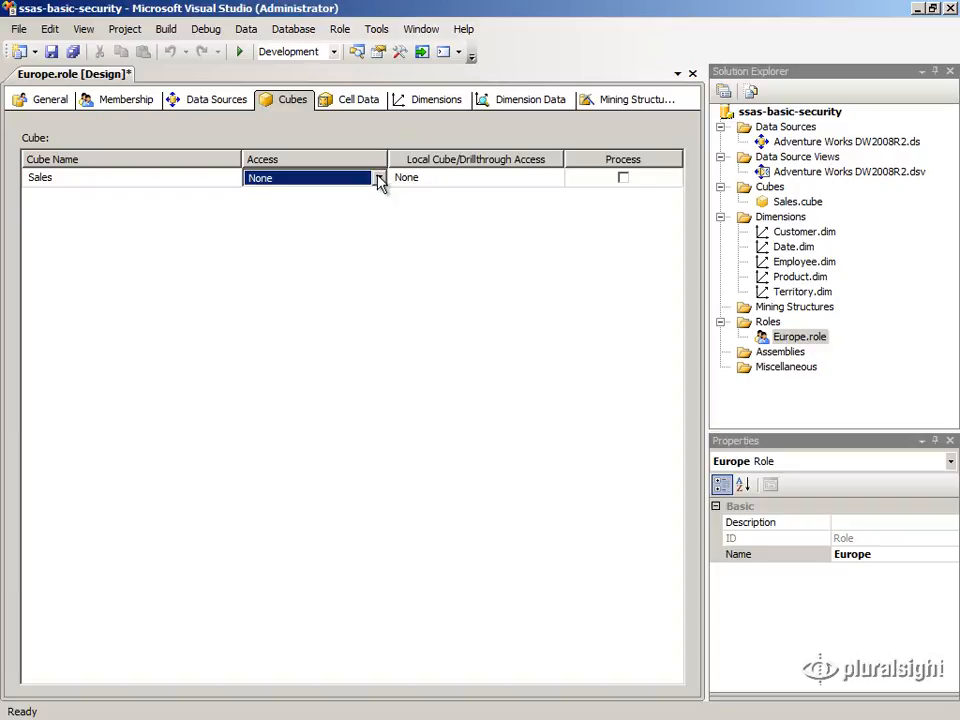
pyautogui.click(379, 180)
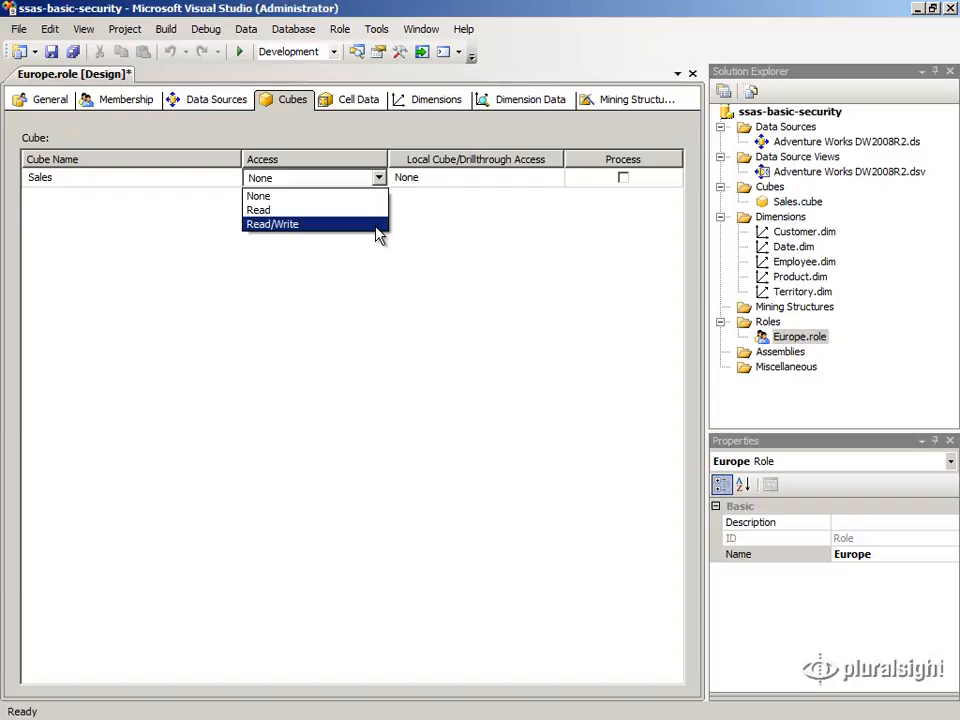
pyautogui.click(376, 211)
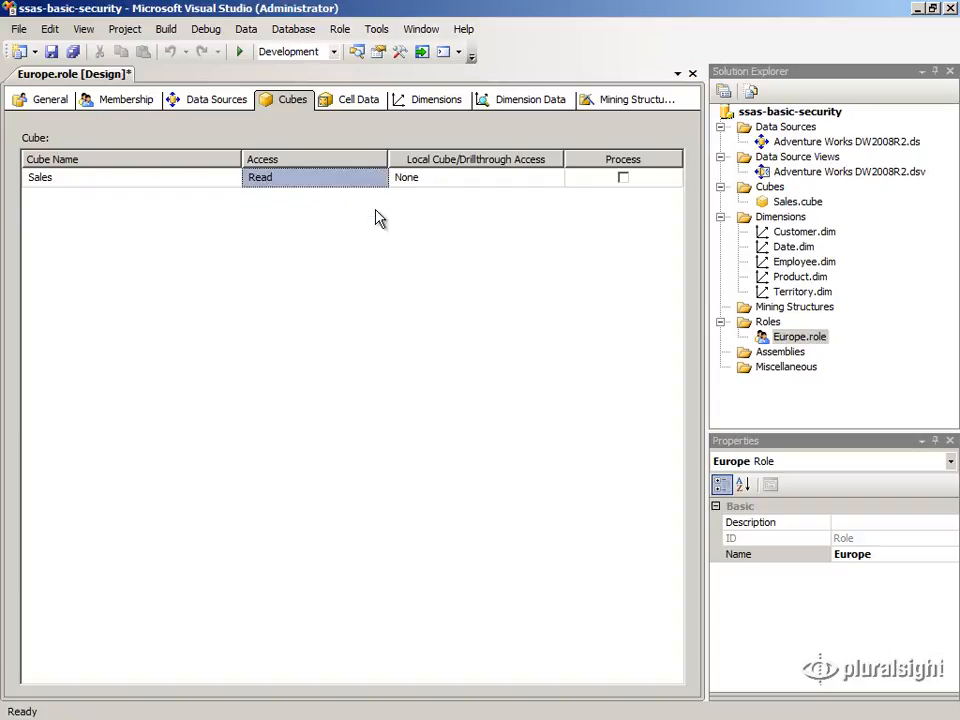
pyautogui.click(486, 185)
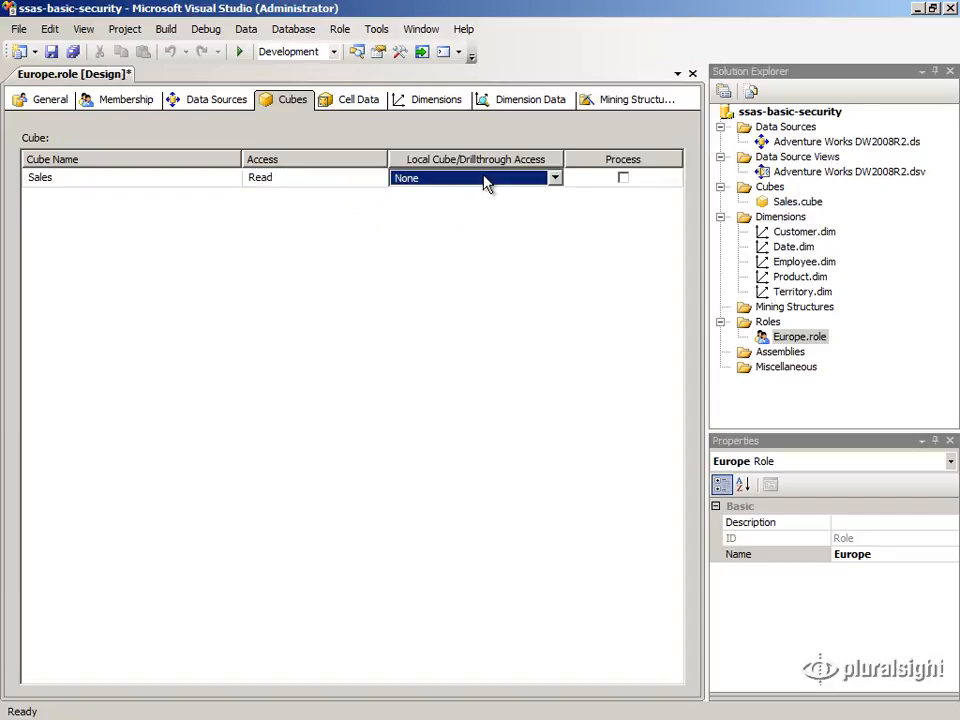
pyautogui.click(485, 184)
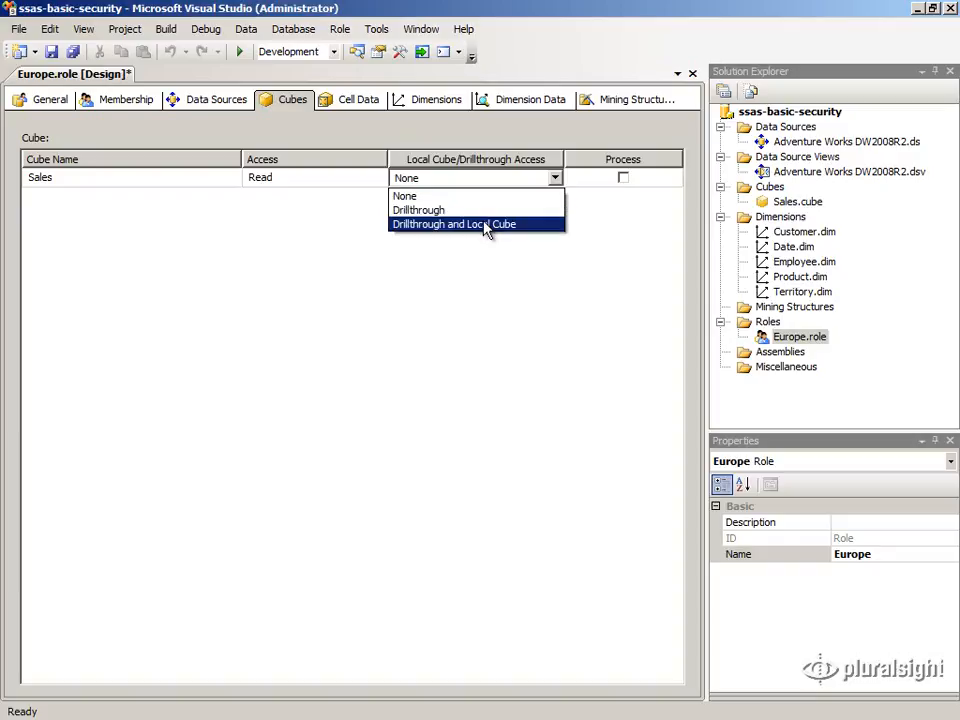
pyautogui.click(483, 195)
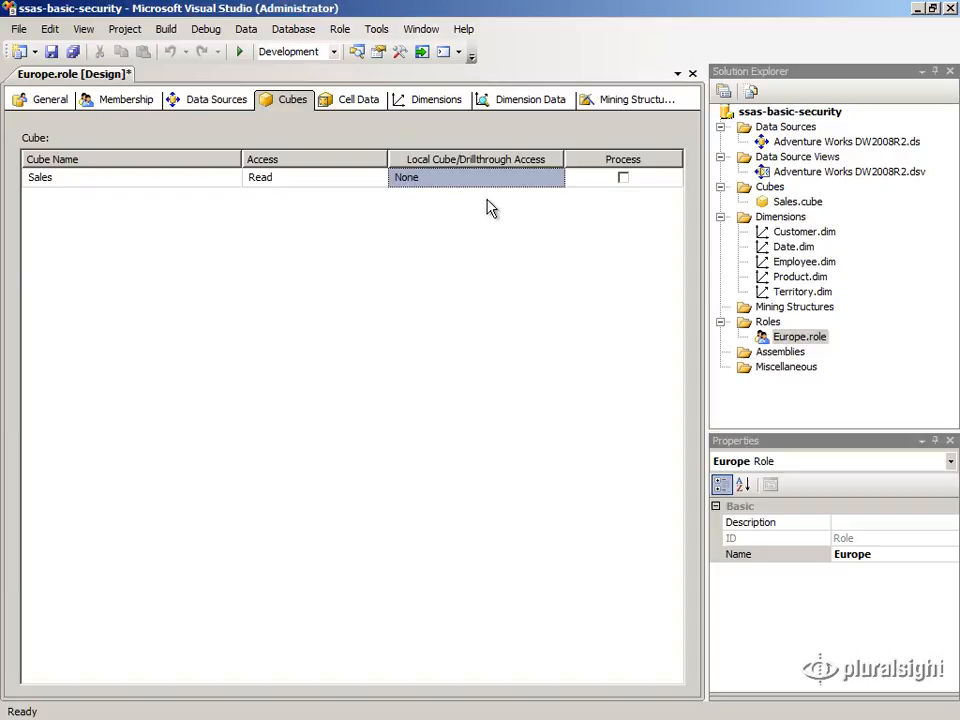
# Review the role's access options for the Customer database dimension, keeping Read.
pyautogui.click(423, 110)
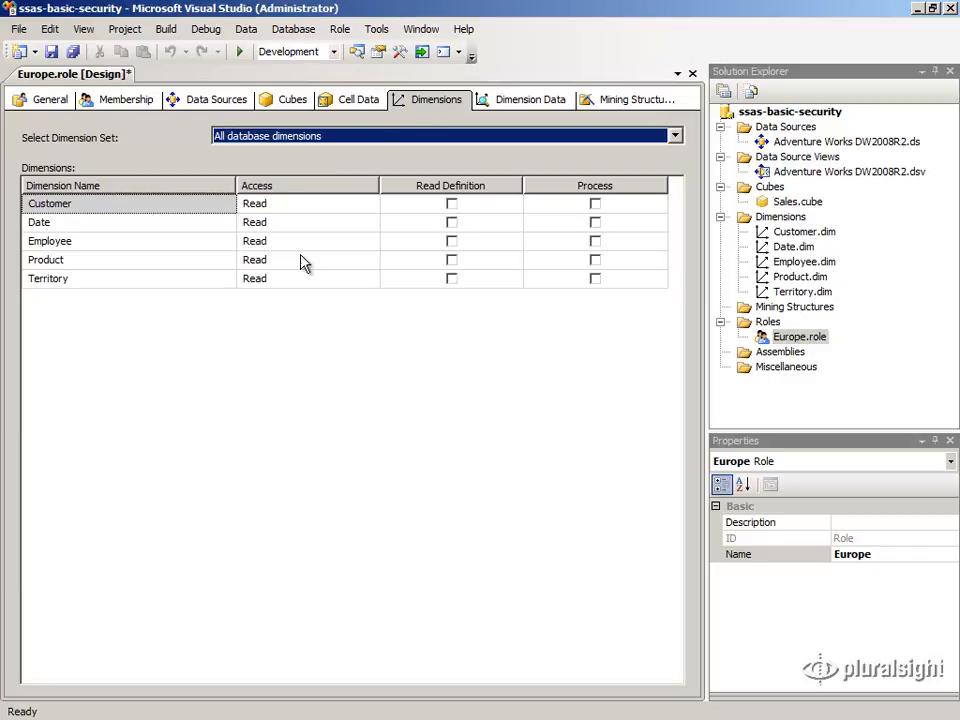
pyautogui.click(305, 208)
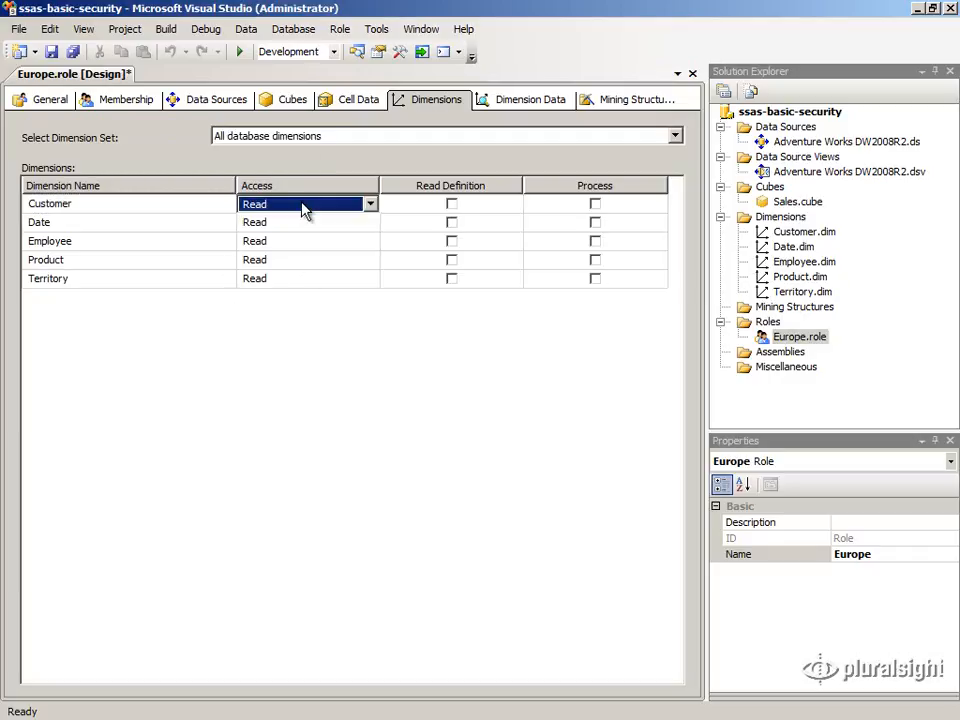
pyautogui.click(305, 208)
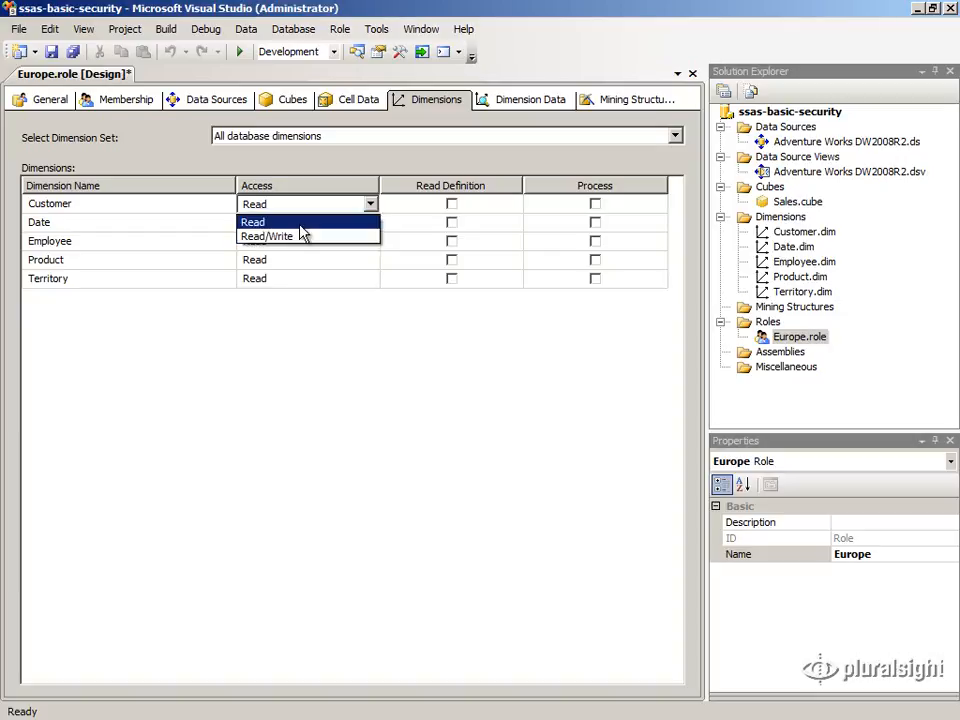
pyautogui.click(300, 226)
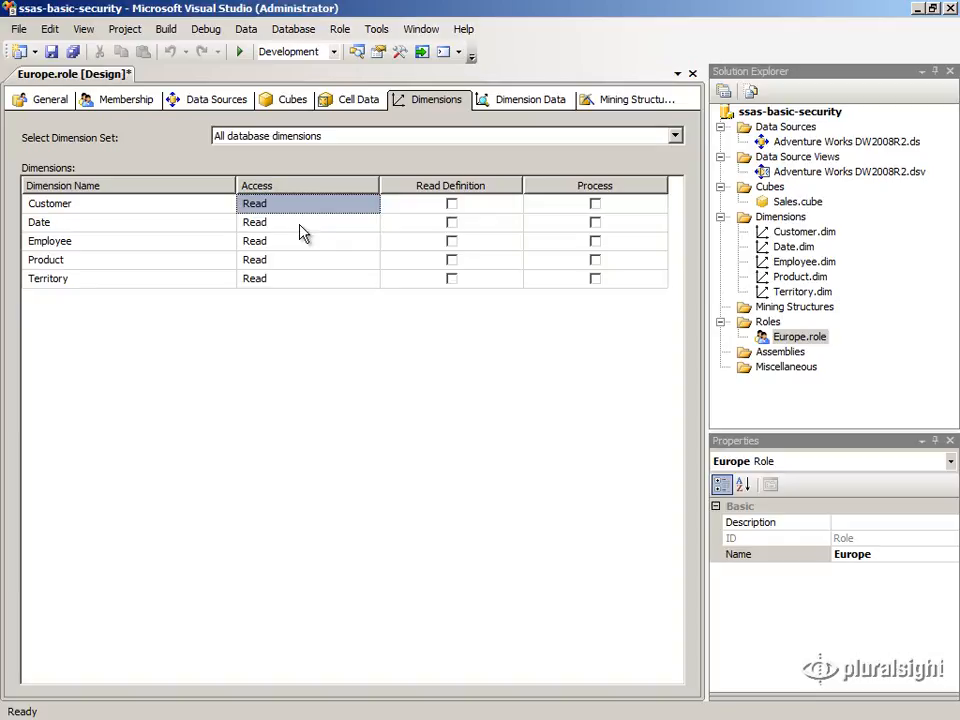
# For the role's dimension data security, choose the Territory database dimension and its Group attribute hierarchy.
pyautogui.click(519, 106)
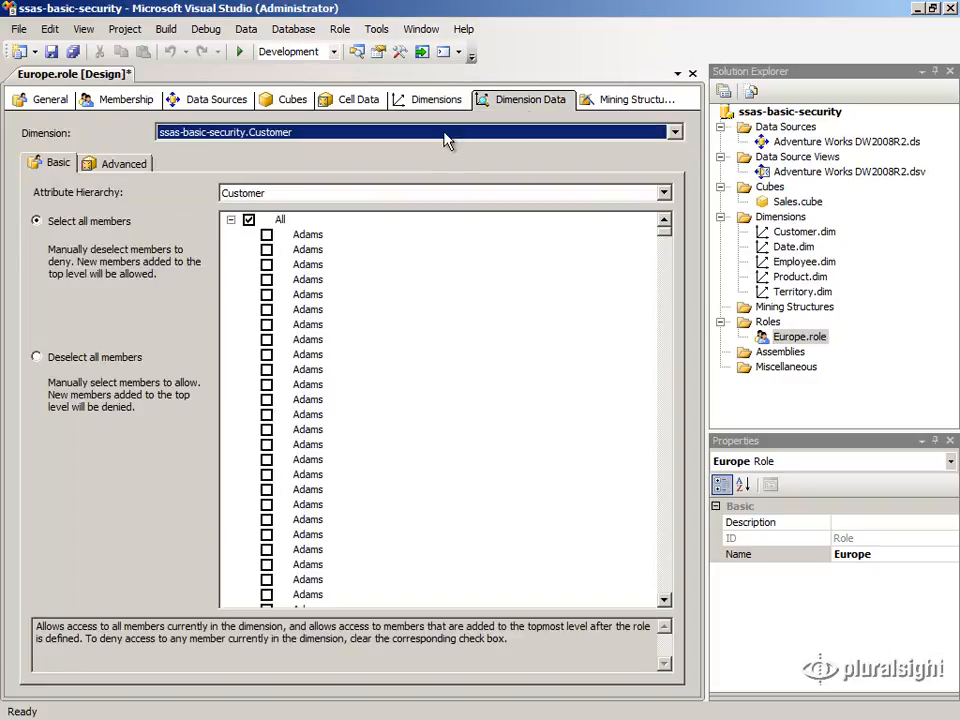
pyautogui.click(447, 138)
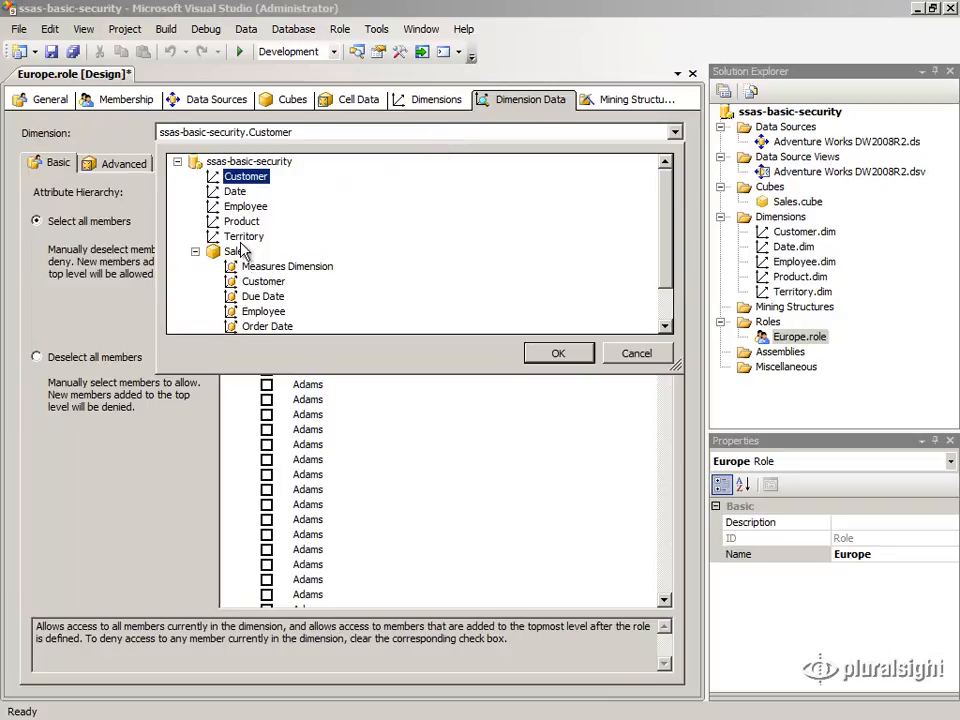
pyautogui.moveTo(672, 218); pyautogui.dragTo(671, 238)
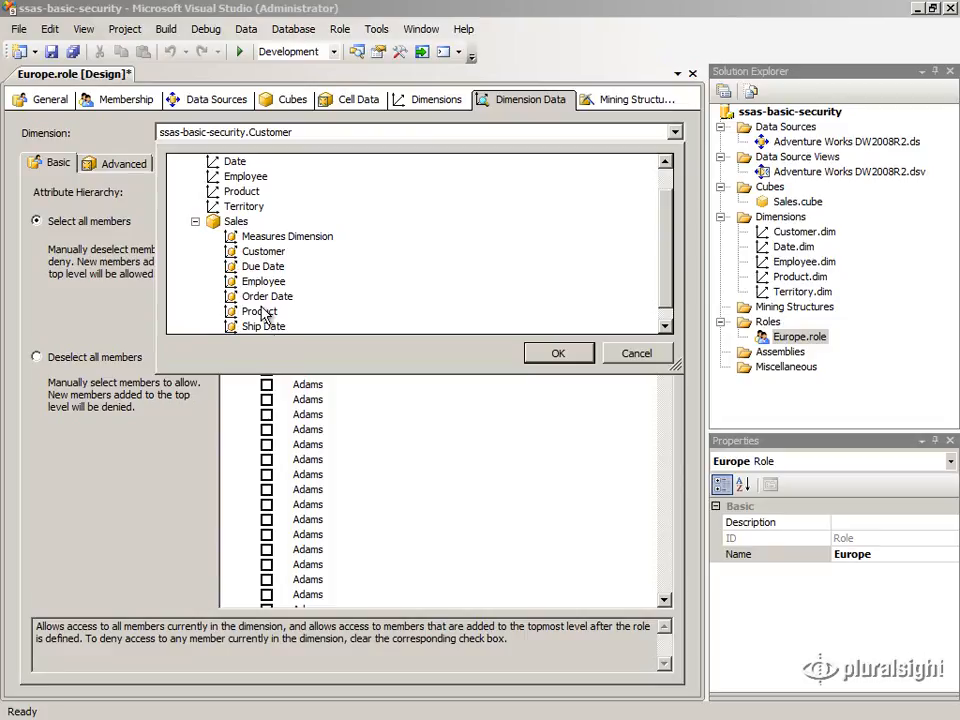
pyautogui.moveTo(669, 296); pyautogui.dragTo(670, 272)
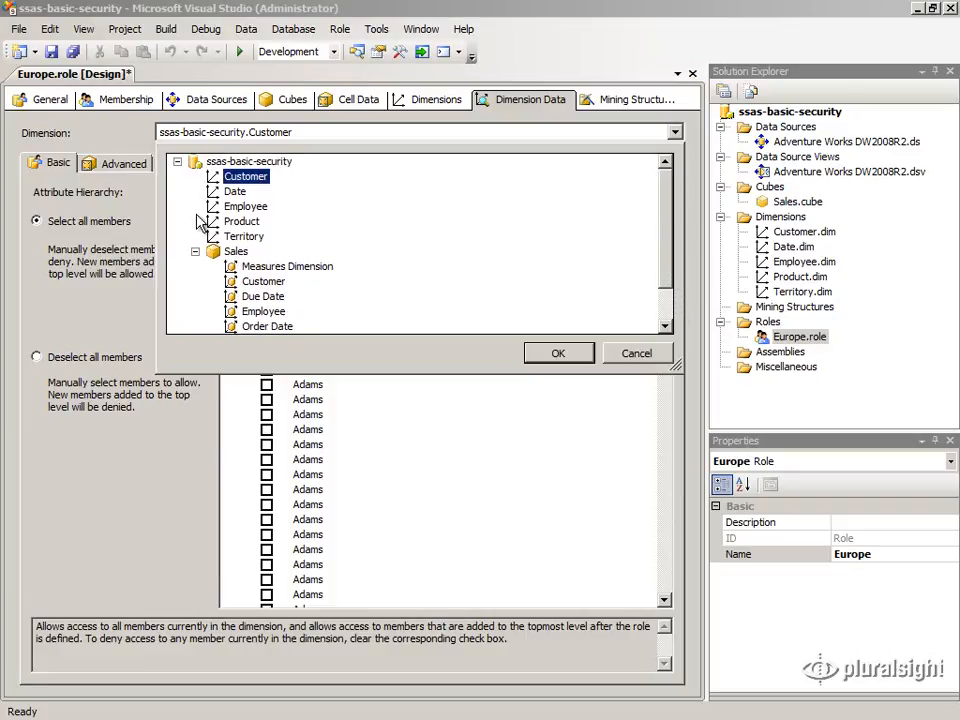
pyautogui.click(248, 239)
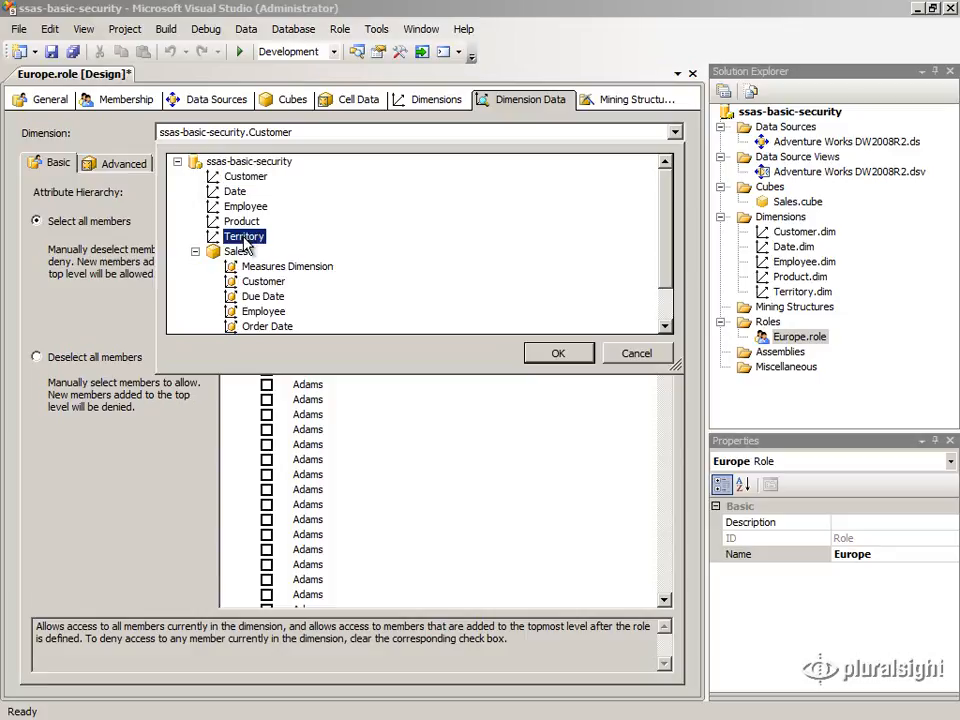
pyautogui.click(560, 354)
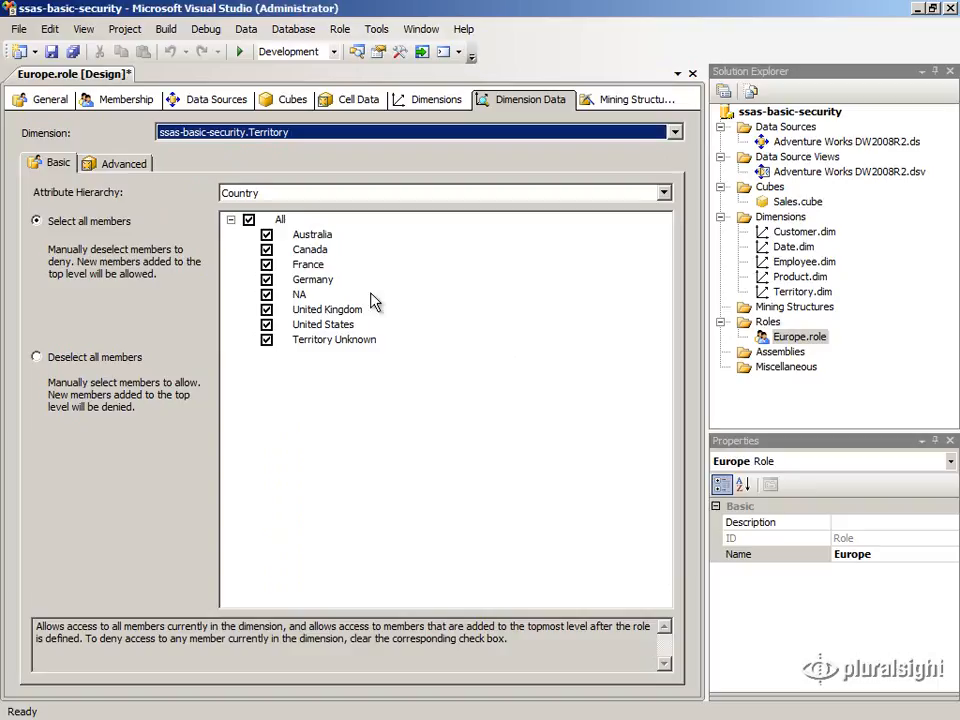
pyautogui.click(316, 194)
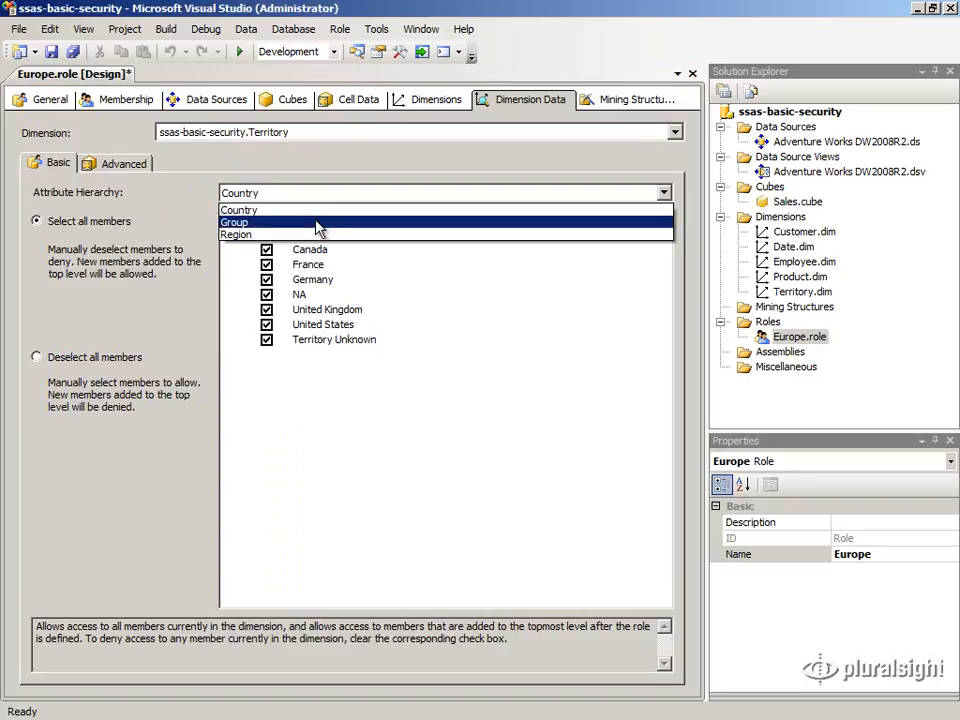
pyautogui.click(316, 223)
pyautogui.click(316, 224)
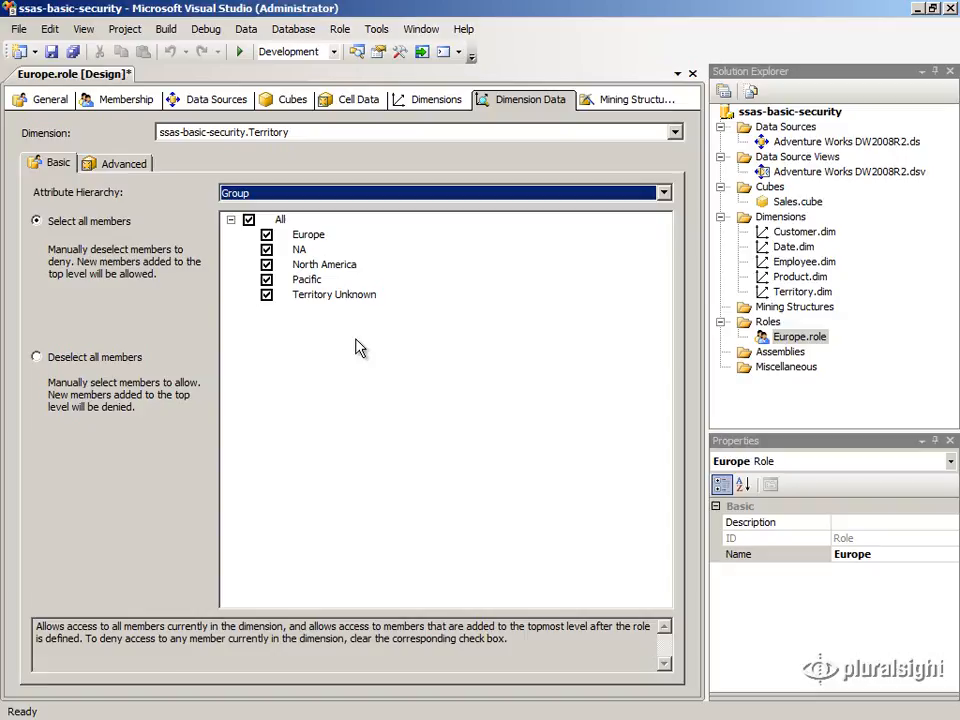
# Deselect all members of the Territory dimension's Group hierarchy and allow only the Europe member.
pyautogui.click(280, 219)
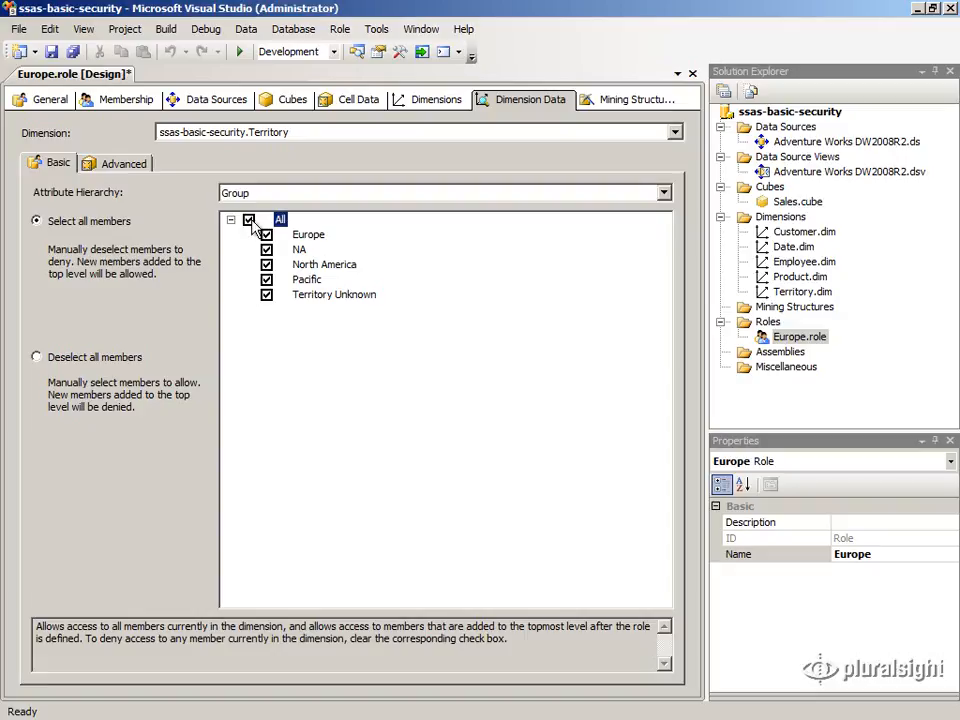
pyautogui.click(37, 358)
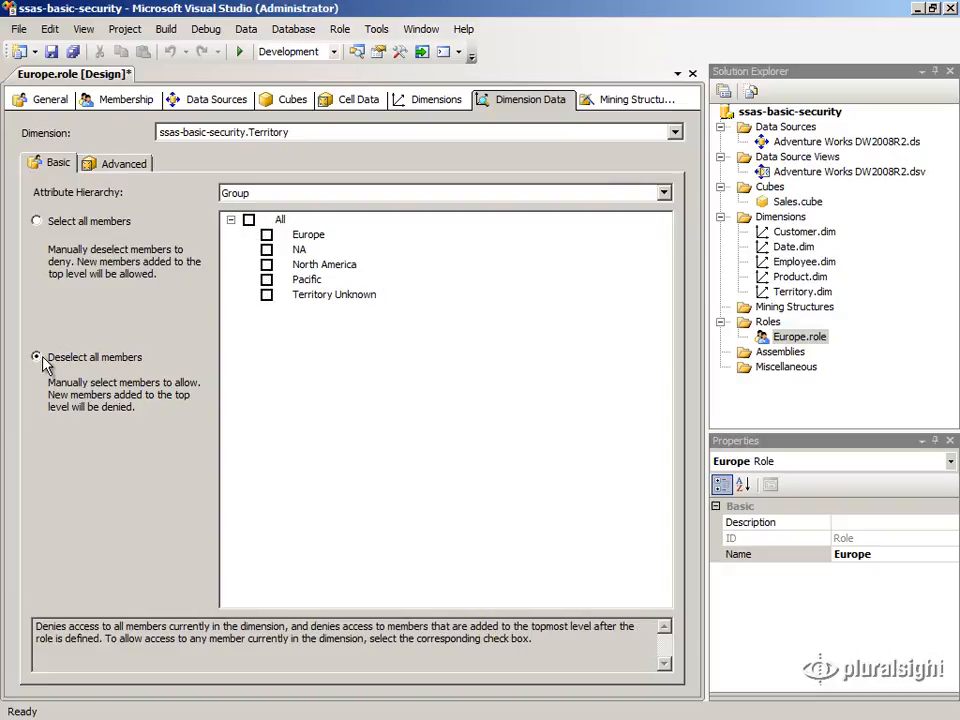
pyautogui.click(266, 237)
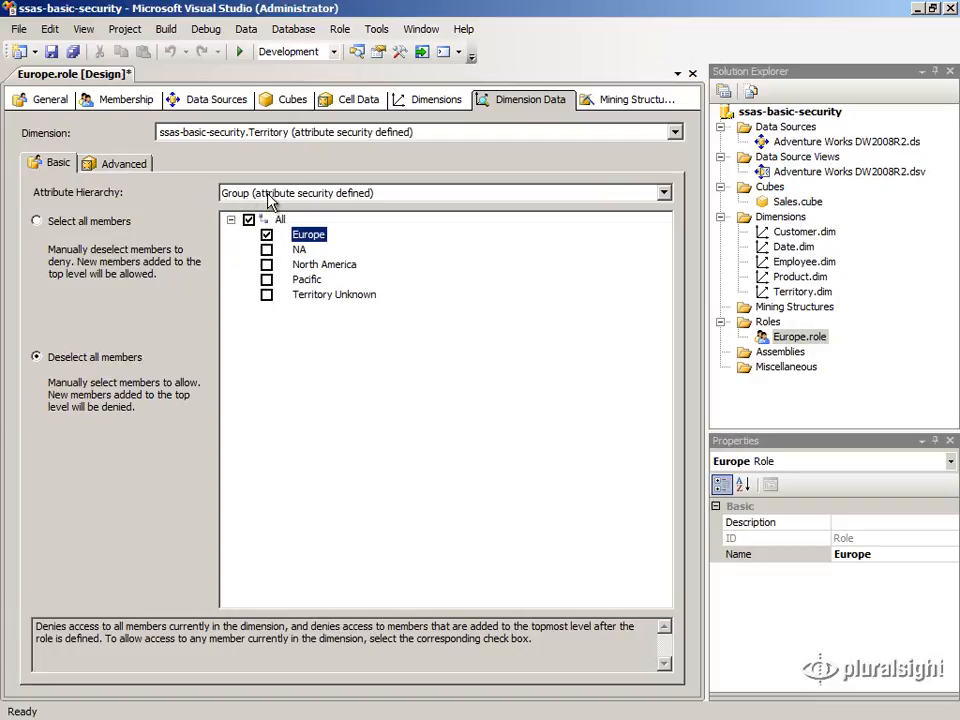
# Check which attribute hierarchies and dimensions are marked as having attribute security defined, keeping Territory and Group selected.
pyautogui.click(664, 195)
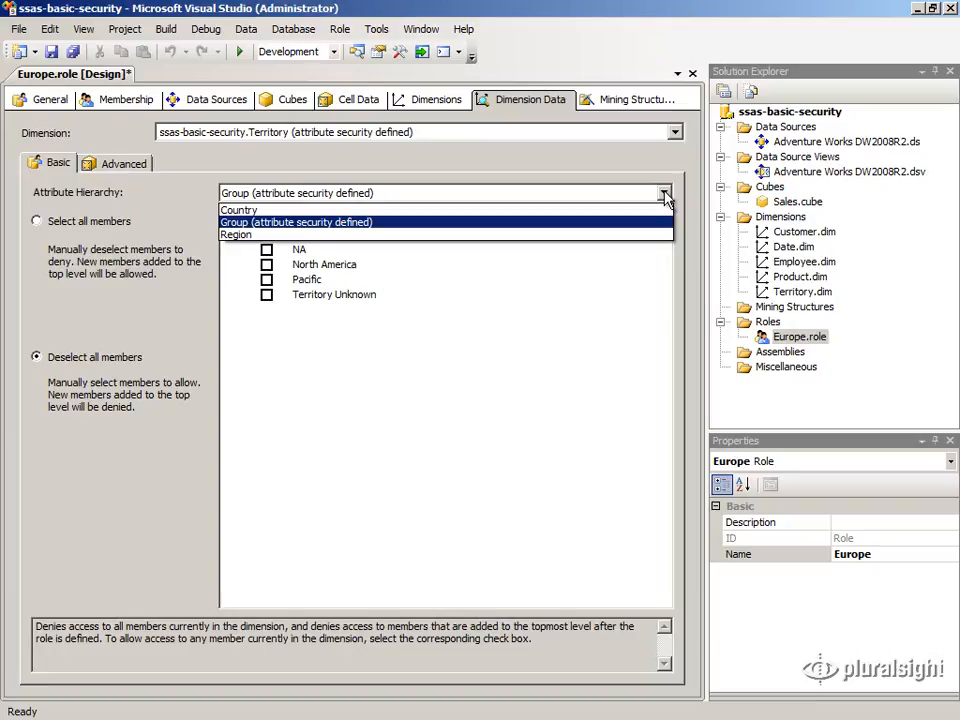
pyautogui.click(665, 194)
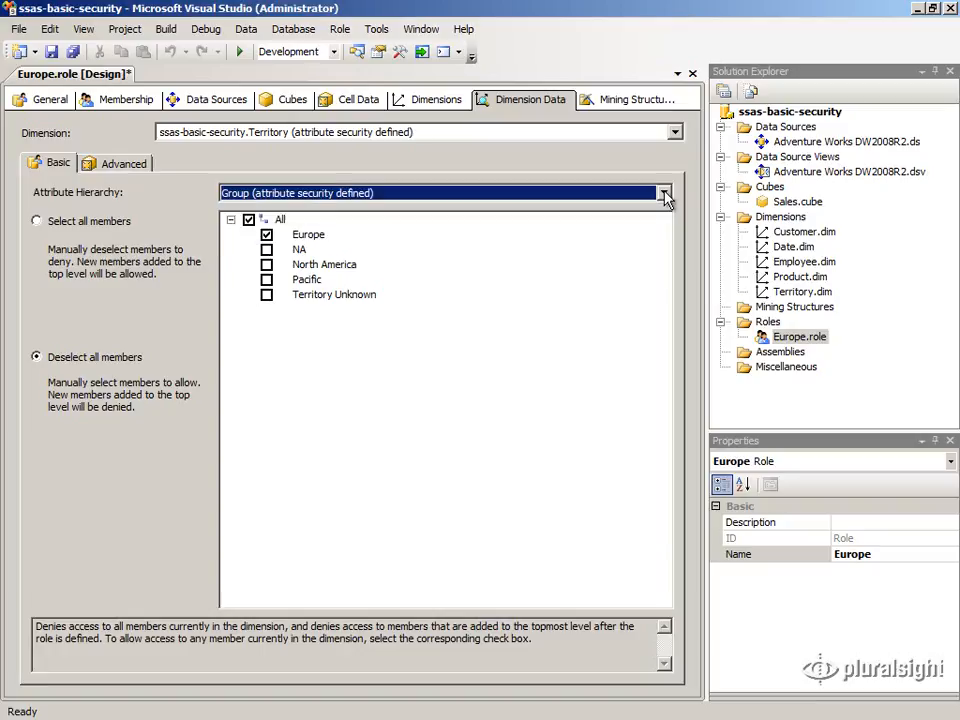
pyautogui.click(674, 132)
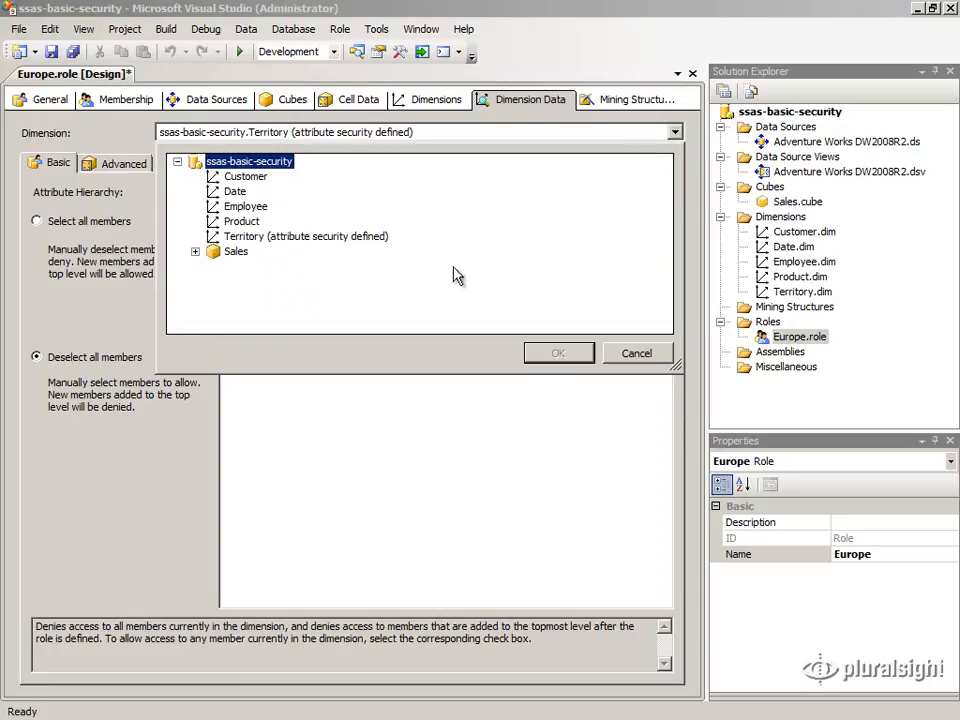
pyautogui.click(645, 352)
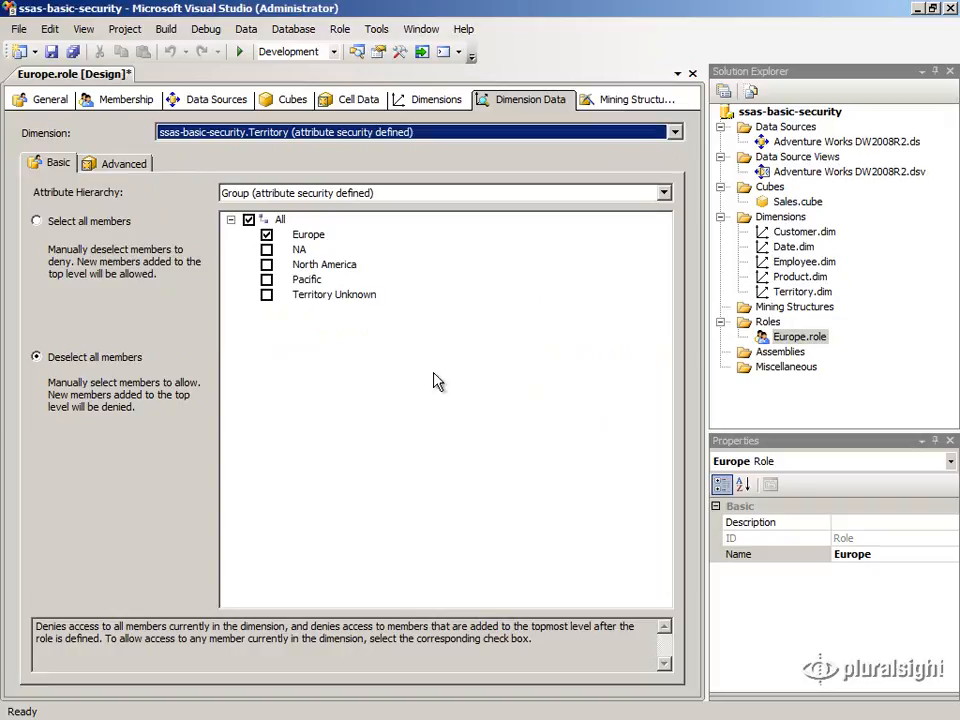
# Examine the MDX expression in the advanced allowed member set for the Group attribute, including its set braces and member reference.
pyautogui.click(124, 168)
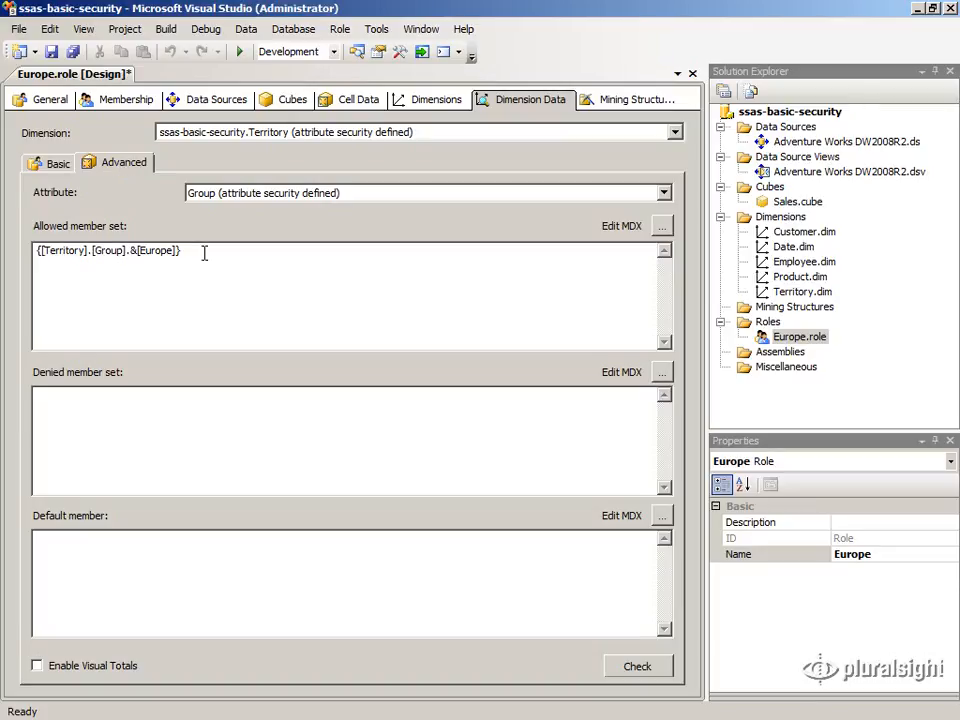
pyautogui.moveTo(204, 252); pyautogui.dragTo(35, 250)
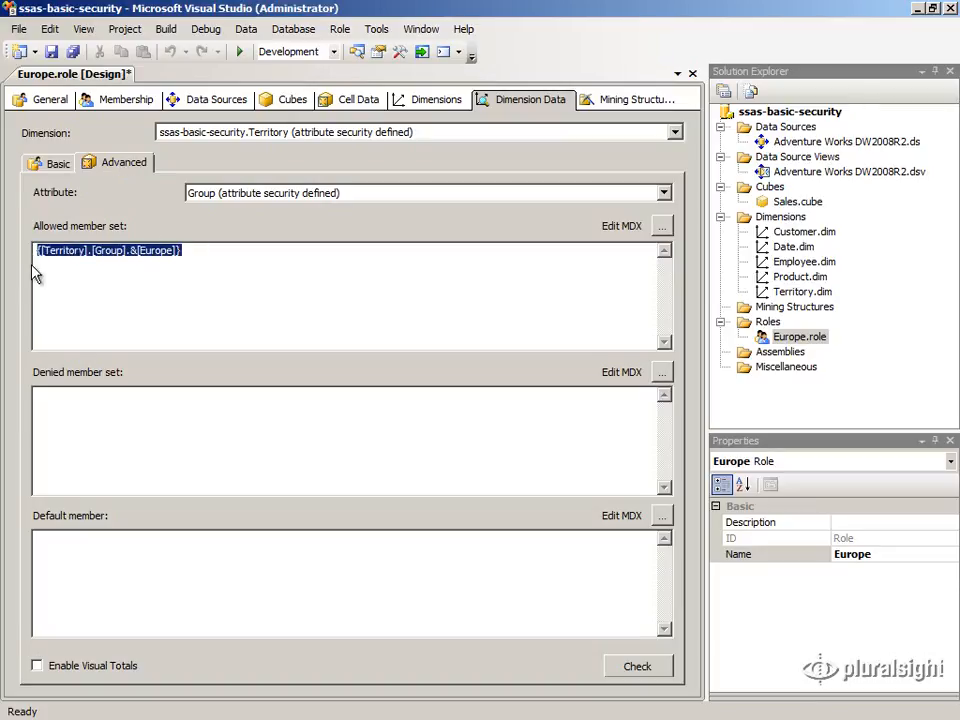
pyautogui.click(43, 260)
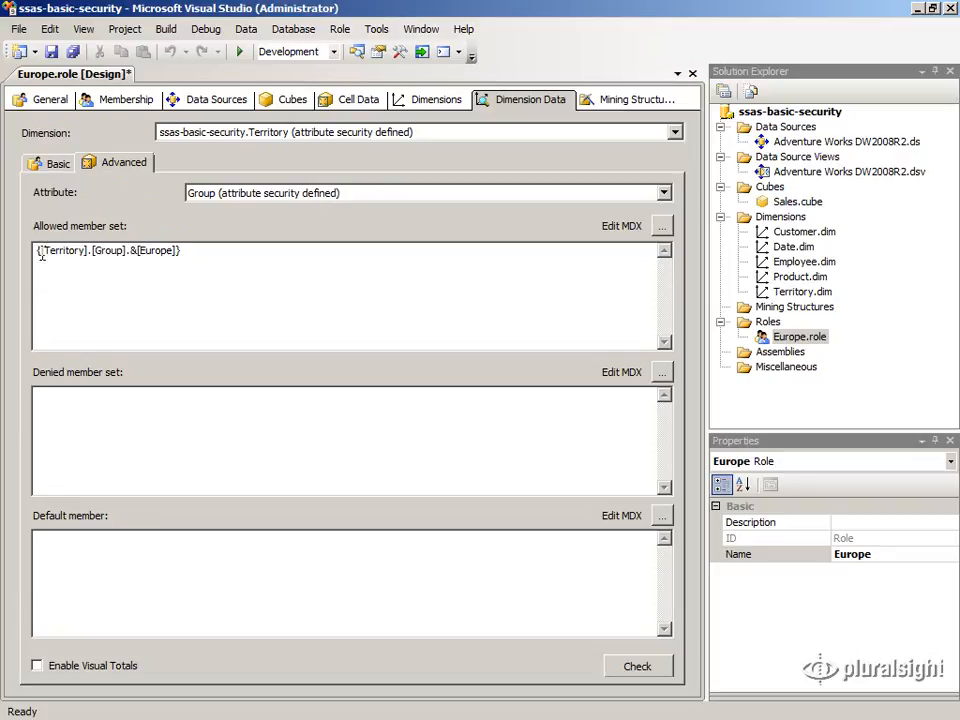
pyautogui.moveTo(41, 253); pyautogui.dragTo(180, 252)
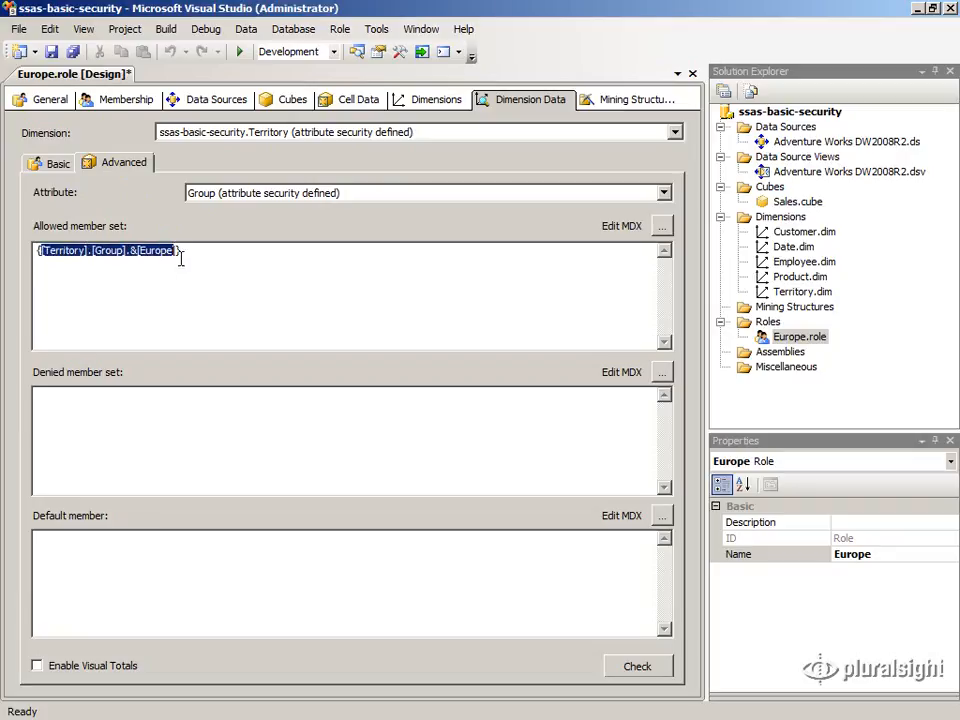
pyautogui.click(184, 270)
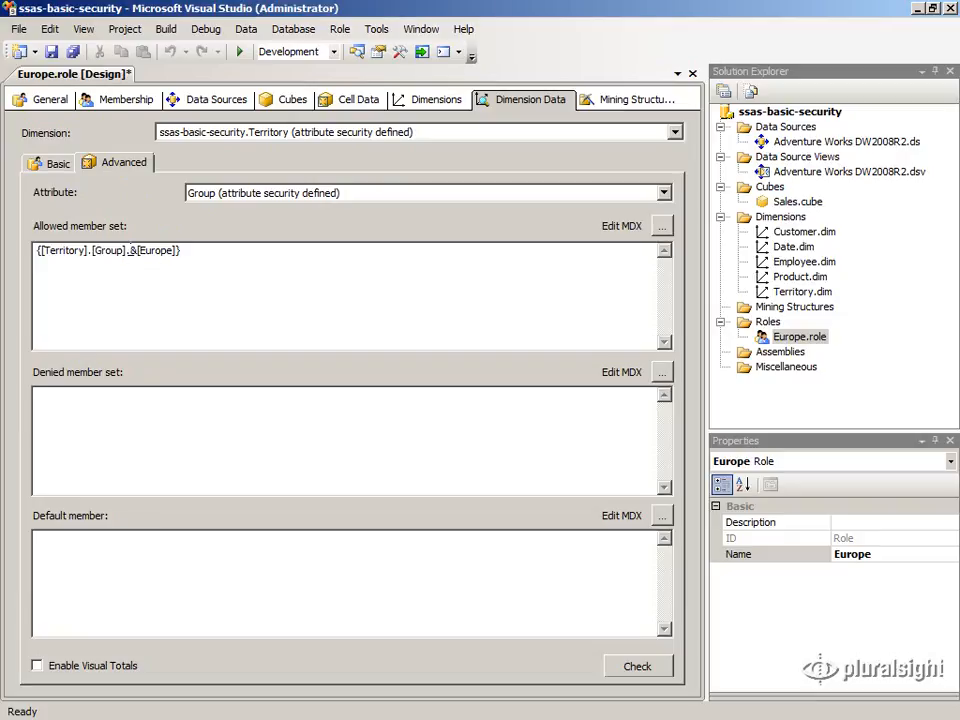
pyautogui.doubleClick(141, 250)
pyautogui.click(197, 252)
# Review the Set functions offered in the MDX Builder for the allowed member set, keeping the expression as it is.
pyautogui.click(662, 225)
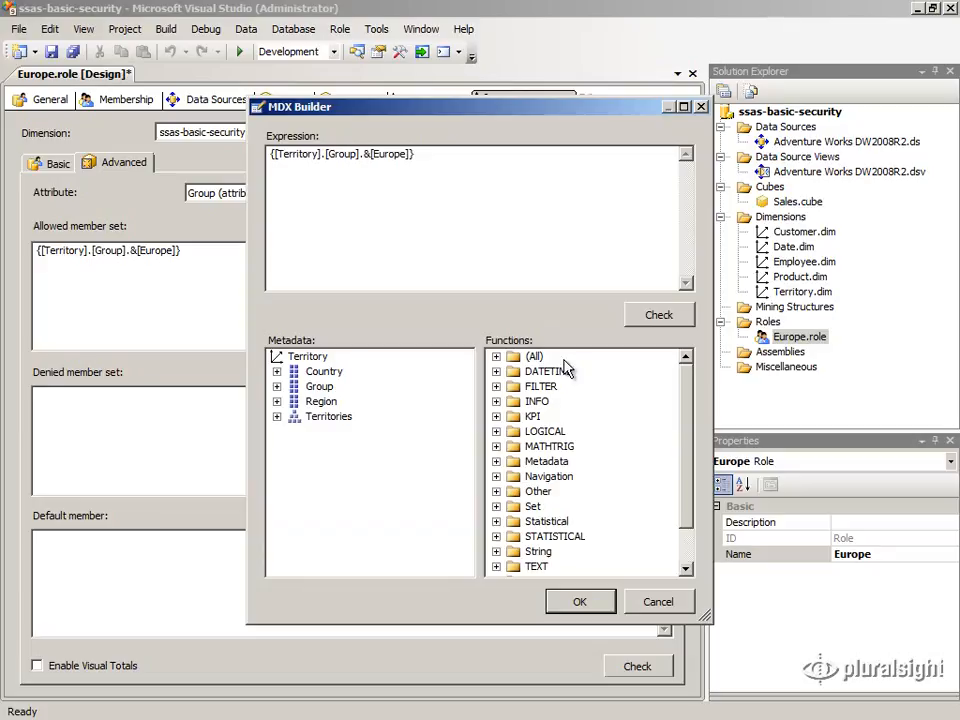
pyautogui.click(497, 507)
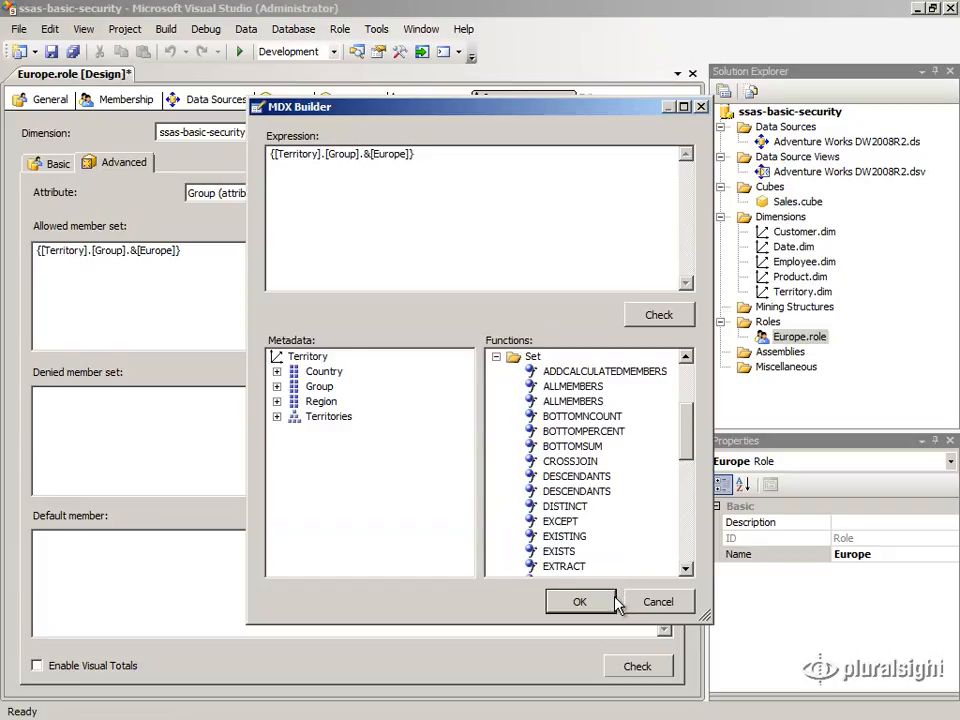
pyautogui.click(580, 601)
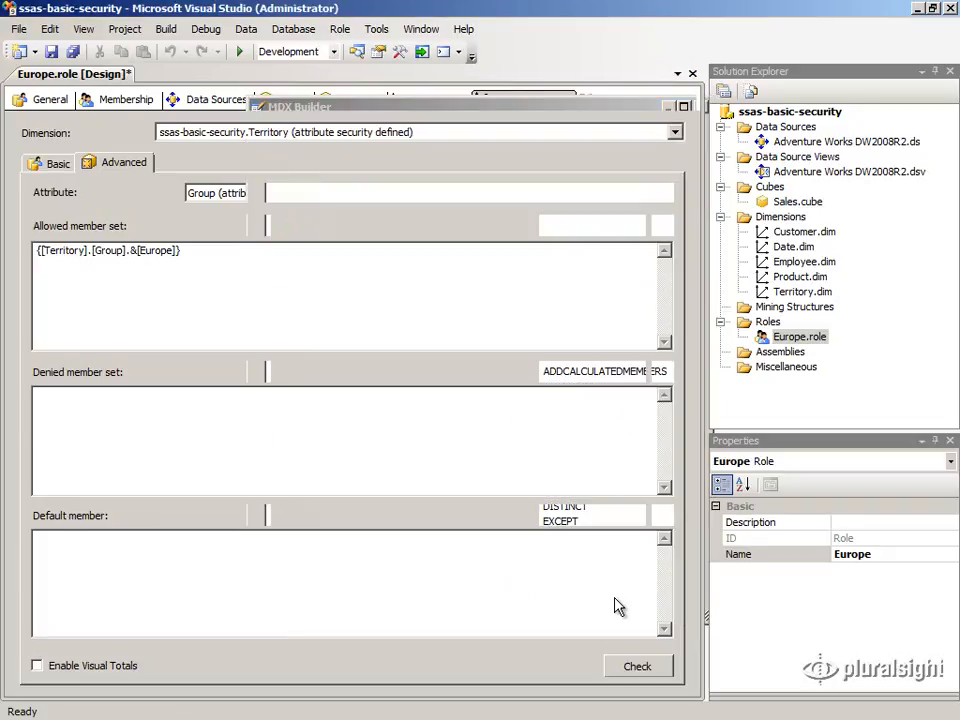